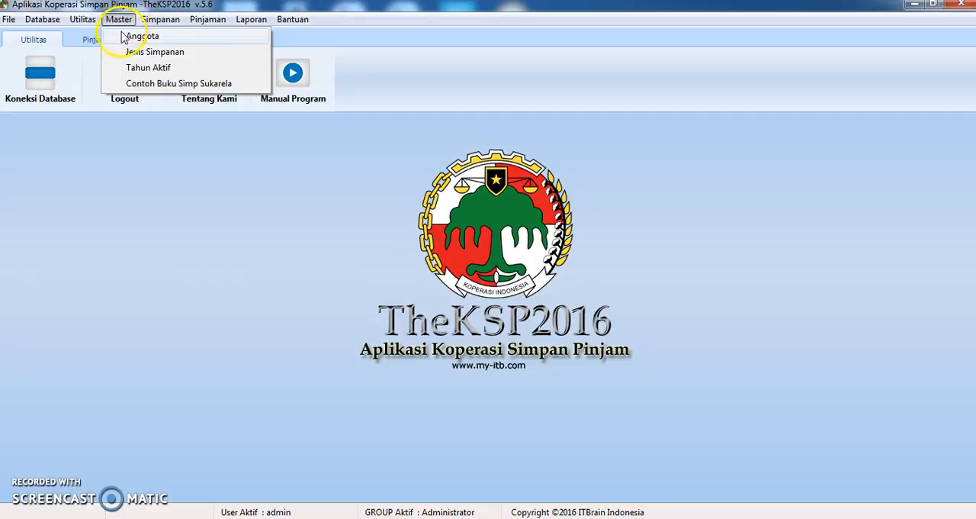
# Start a new member record in the member form and cancel the blank entry
pyautogui.click(261, 212)
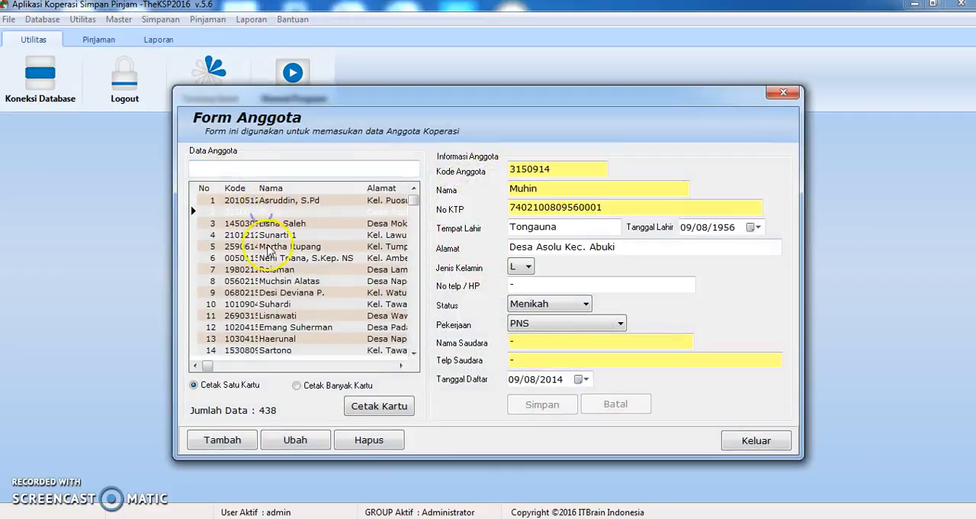
pyautogui.click(265, 247)
pyautogui.click(223, 440)
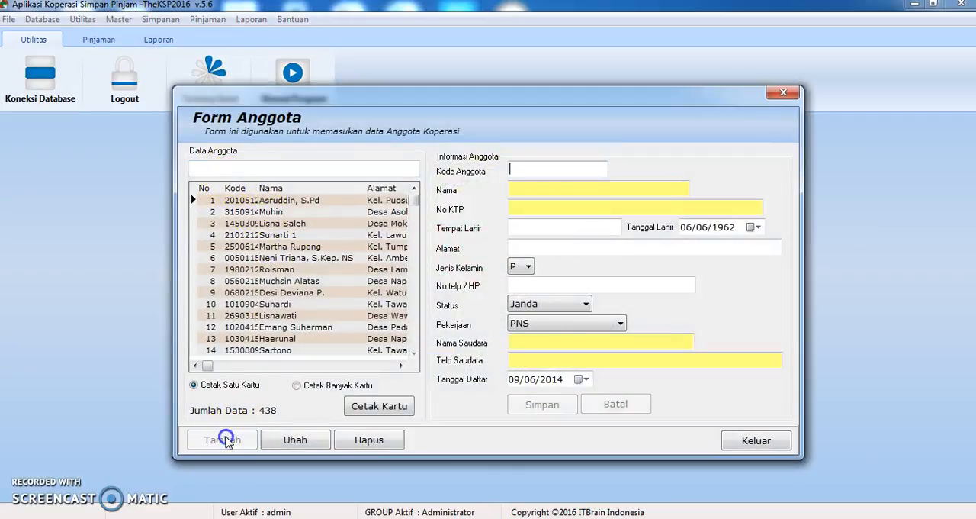
pyautogui.click(523, 166)
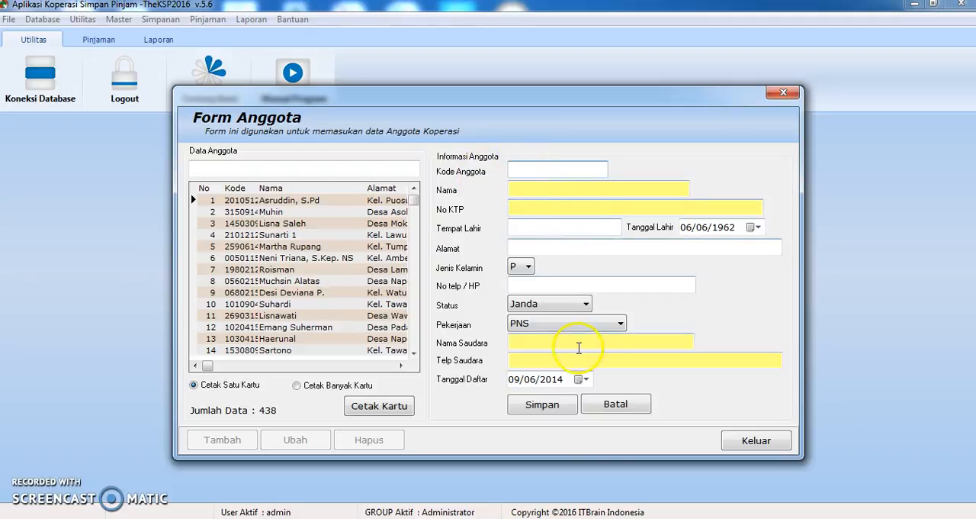
pyautogui.click(614, 404)
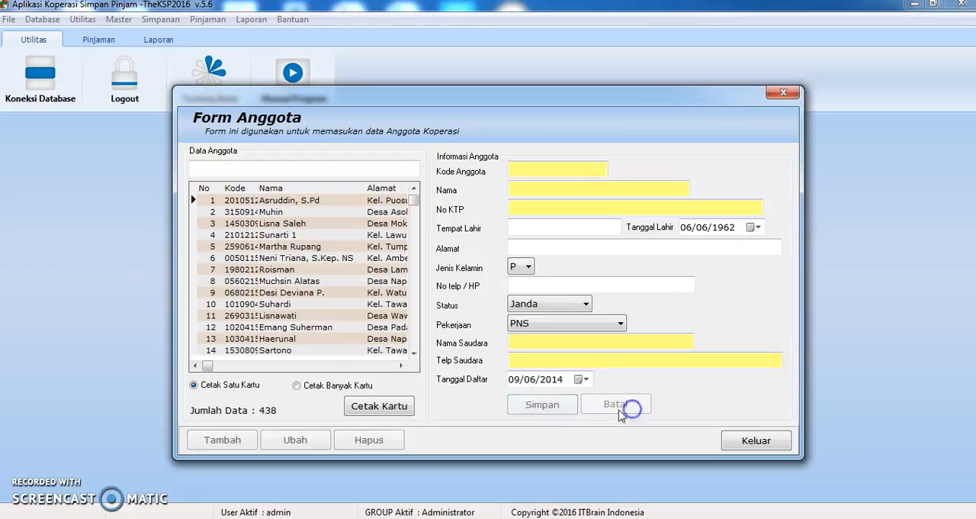
# Open the first listed member's record for editing, cancel the edit and close the member form
pyautogui.click(284, 199)
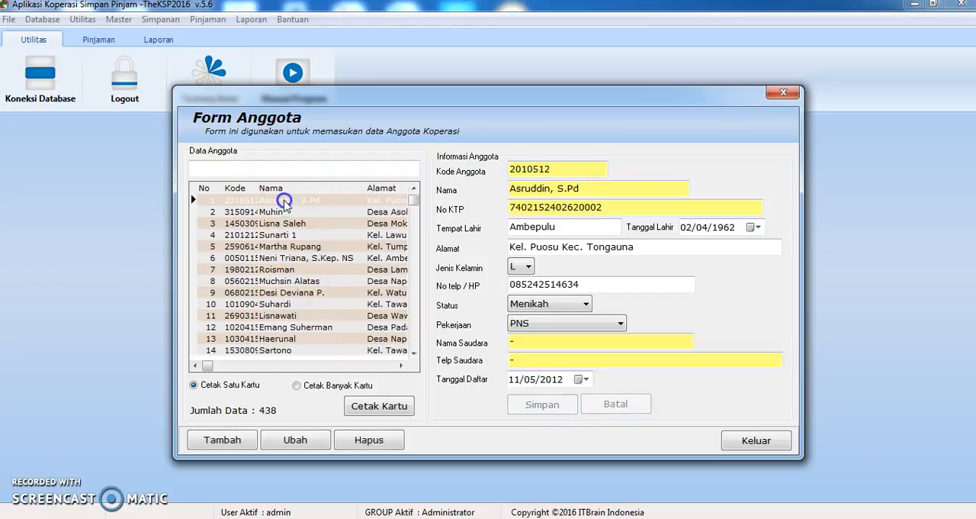
pyautogui.click(305, 438)
pyautogui.click(552, 214)
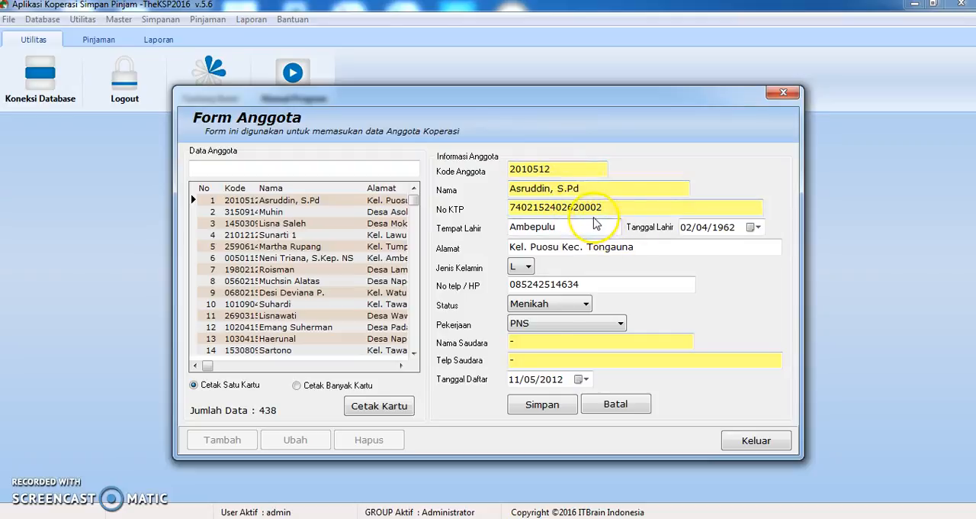
pyautogui.click(602, 407)
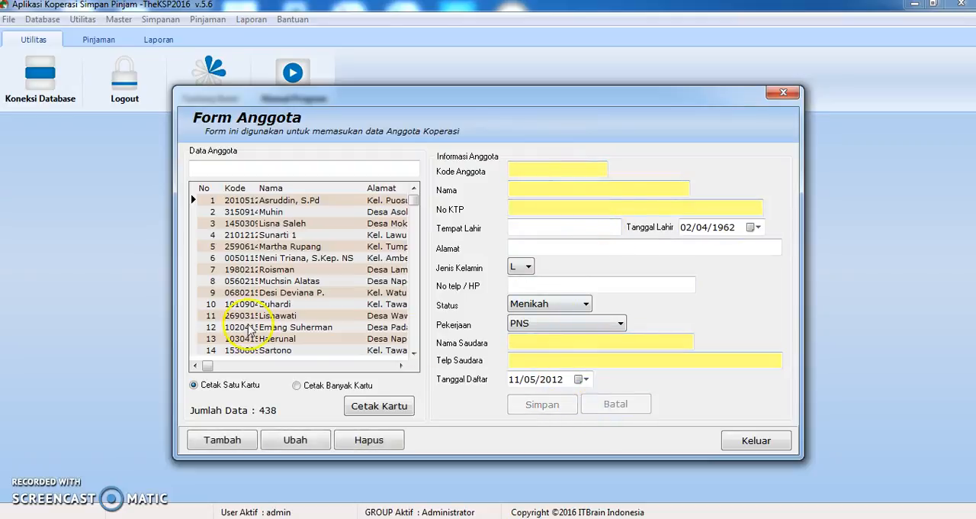
pyautogui.click(297, 246)
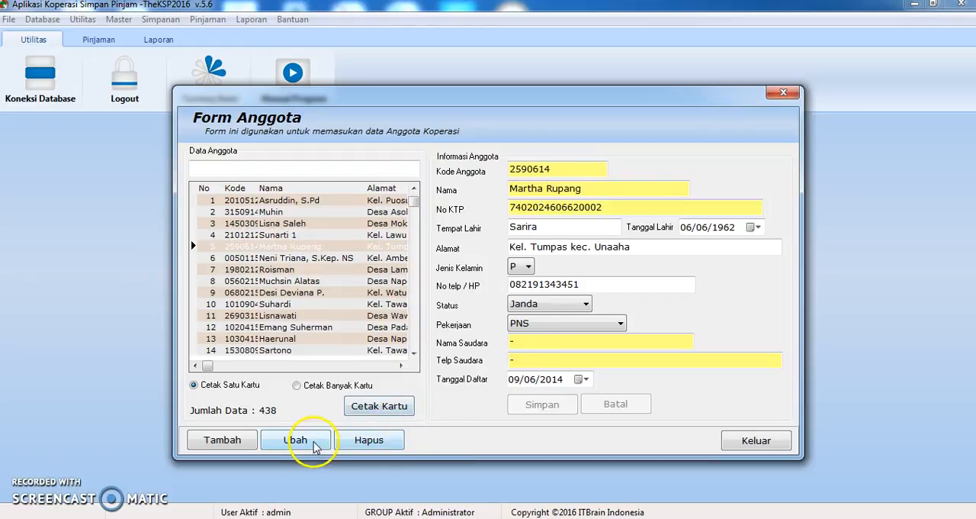
pyautogui.click(753, 447)
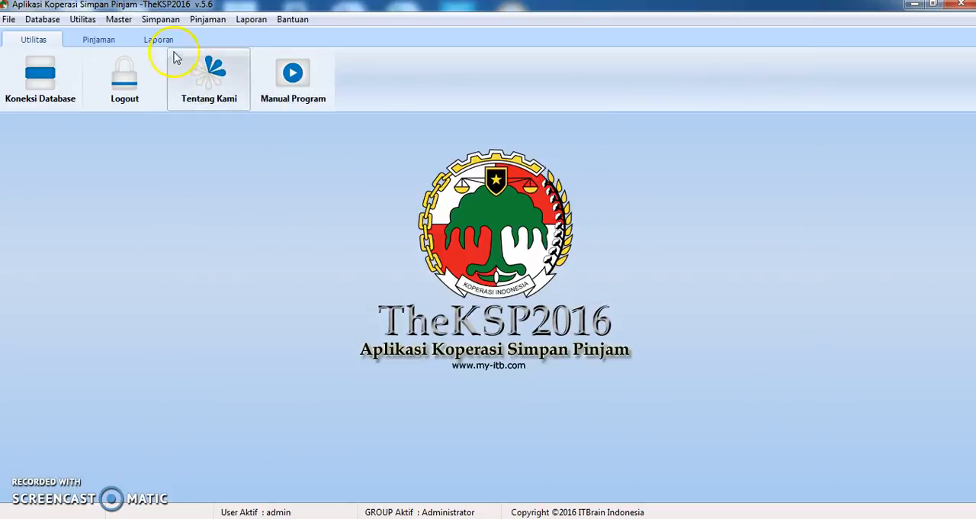
# Start a new loan in the Peminjaman form and assign the first customer in the search list as borrower
pyautogui.click(197, 21)
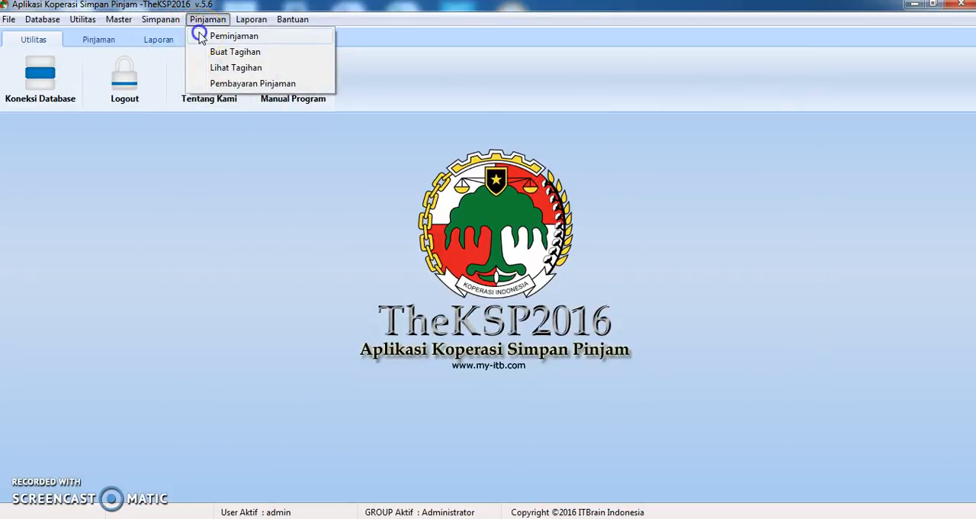
pyautogui.click(200, 37)
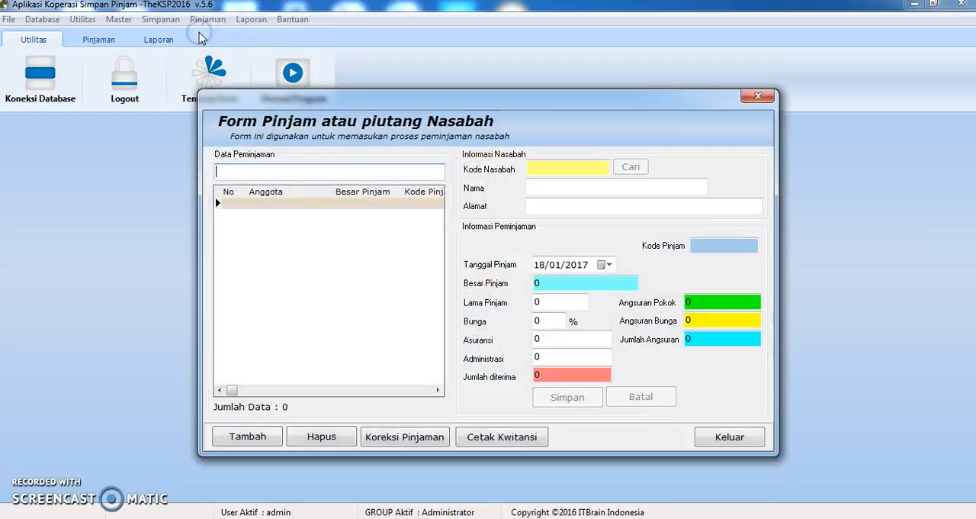
pyautogui.click(259, 440)
pyautogui.click(630, 168)
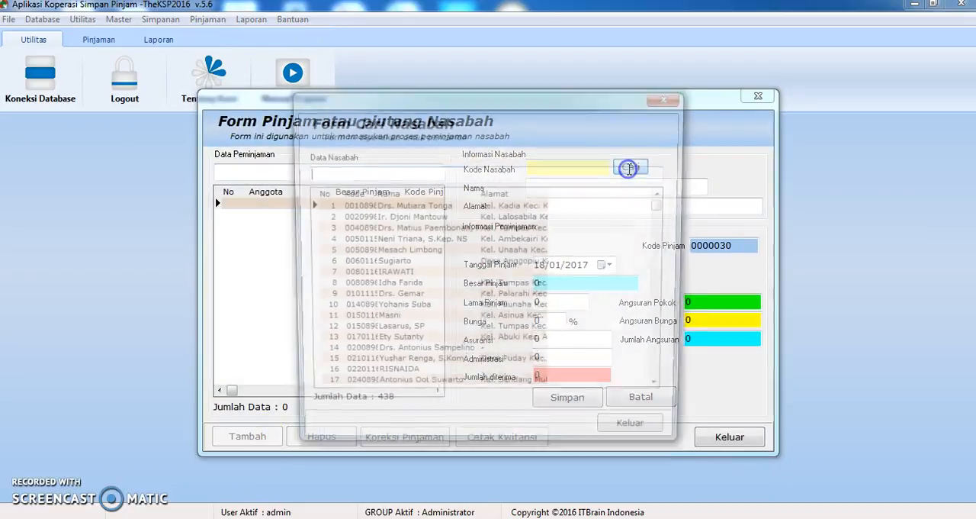
pyautogui.doubleClick(400, 202)
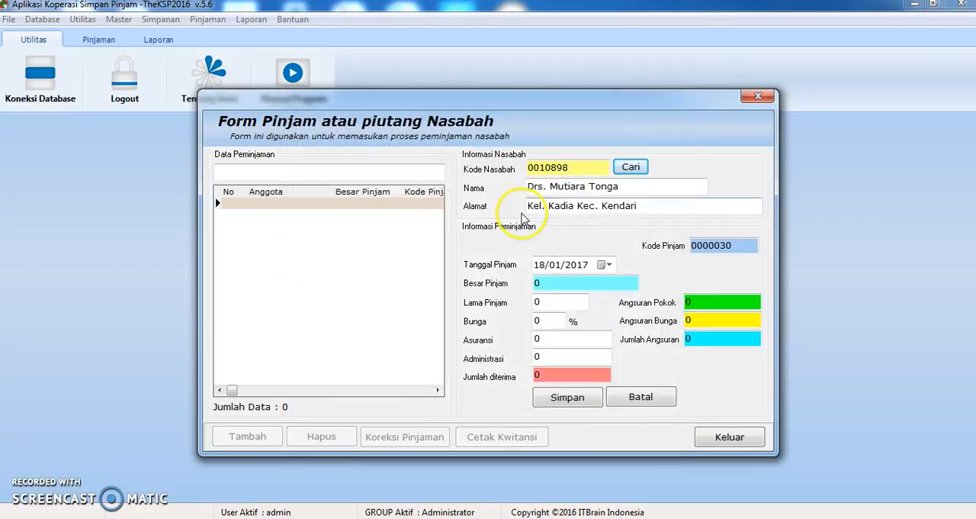
pyautogui.click(548, 221)
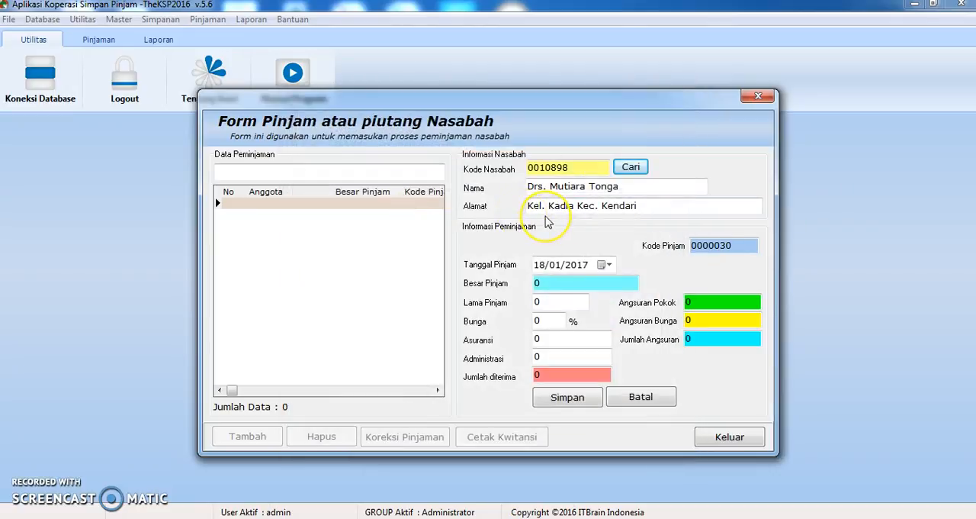
# Try the loan date 18/01/2016 and restore it to 18/01/2017
pyautogui.click(603, 264)
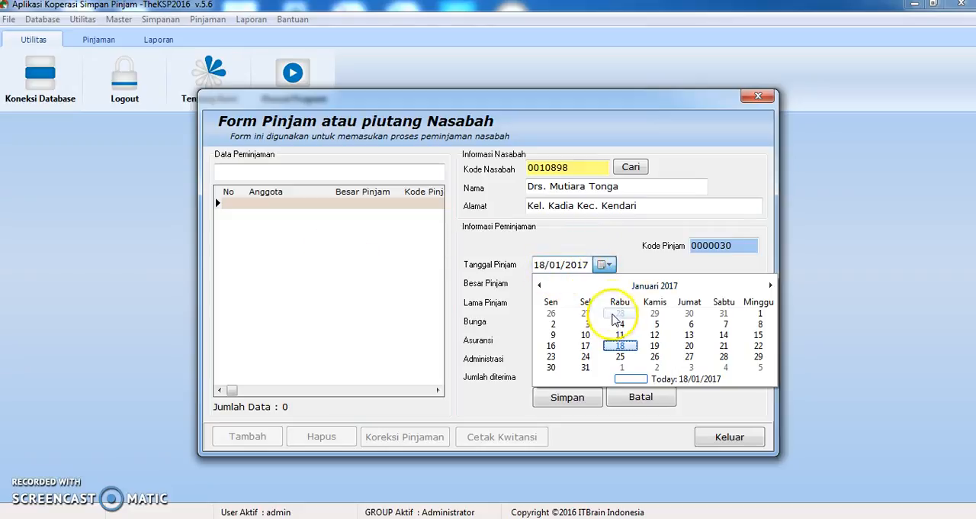
pyautogui.click(580, 267)
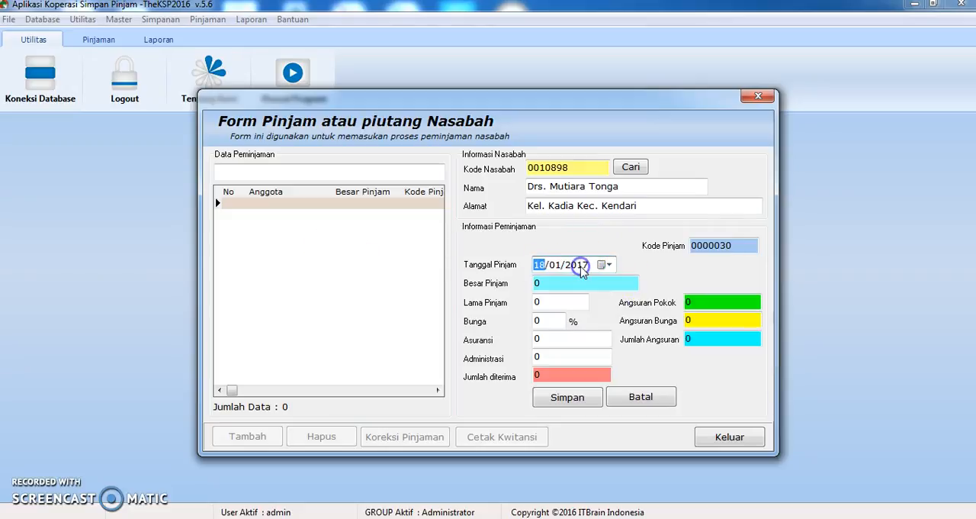
pyautogui.click(581, 270)
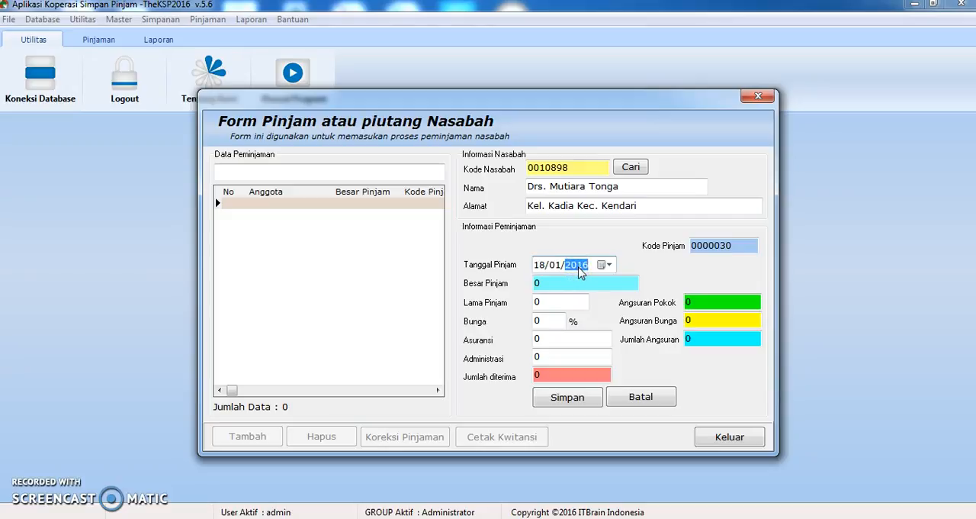
pyautogui.click(554, 265)
pyautogui.click(543, 268)
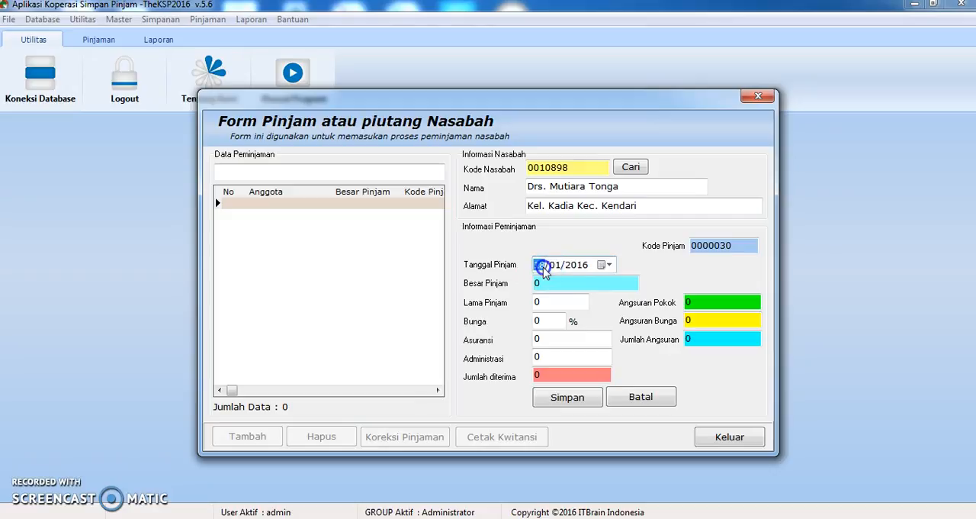
pyautogui.click(610, 265)
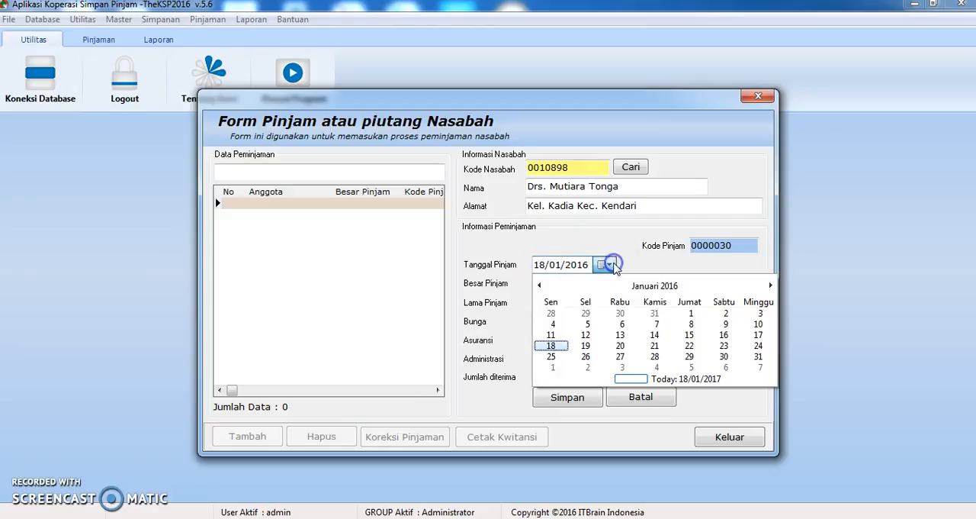
pyautogui.click(600, 254)
pyautogui.click(585, 264)
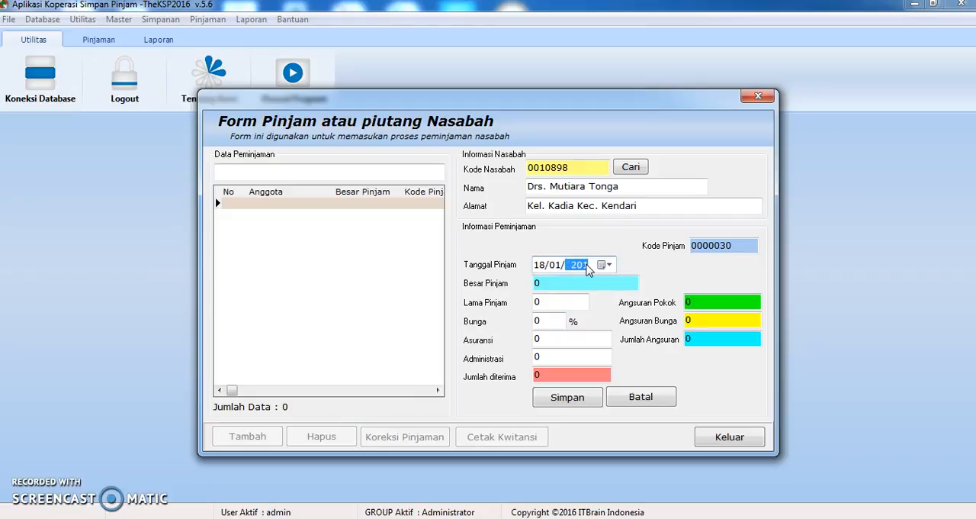
# Set the loan amount to 10.000.000, the loan term to 10 and the interest to 2%
pyautogui.click(543, 282)
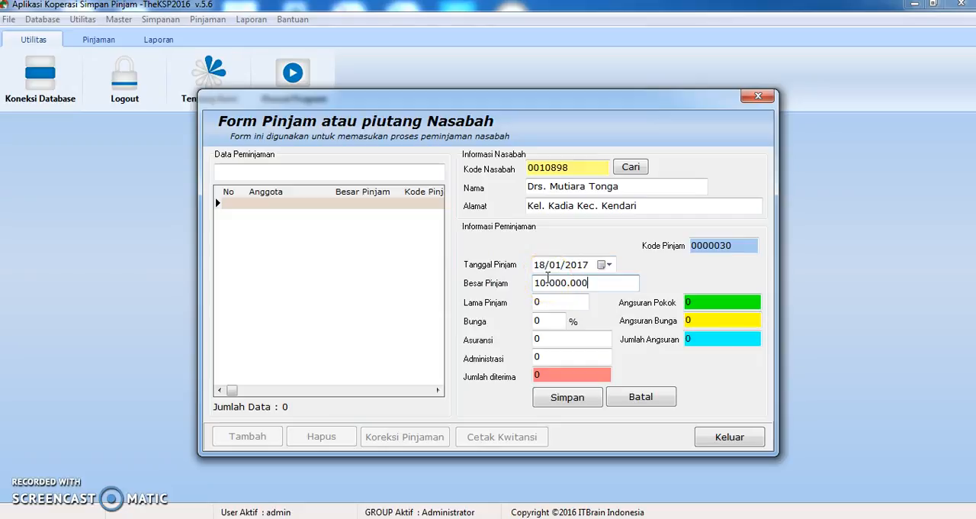
pyautogui.click(562, 303)
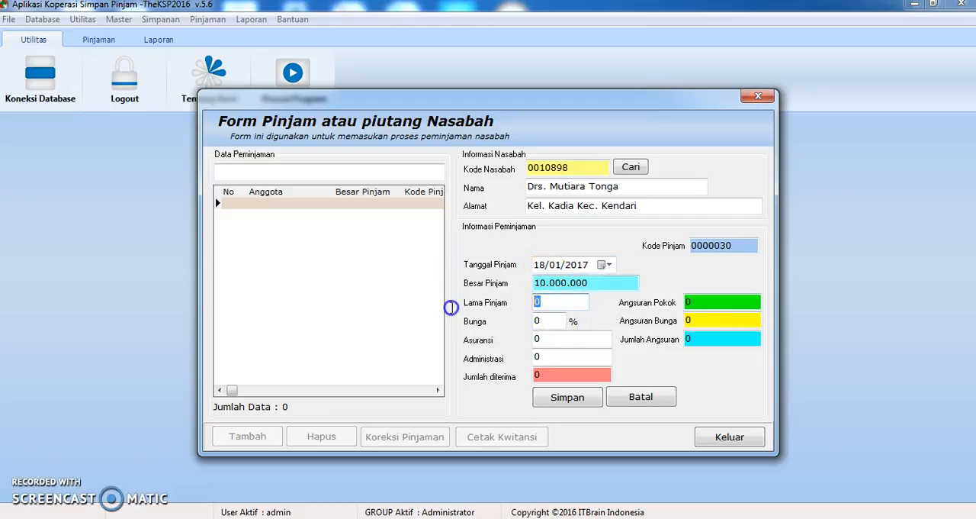
pyautogui.write('10')
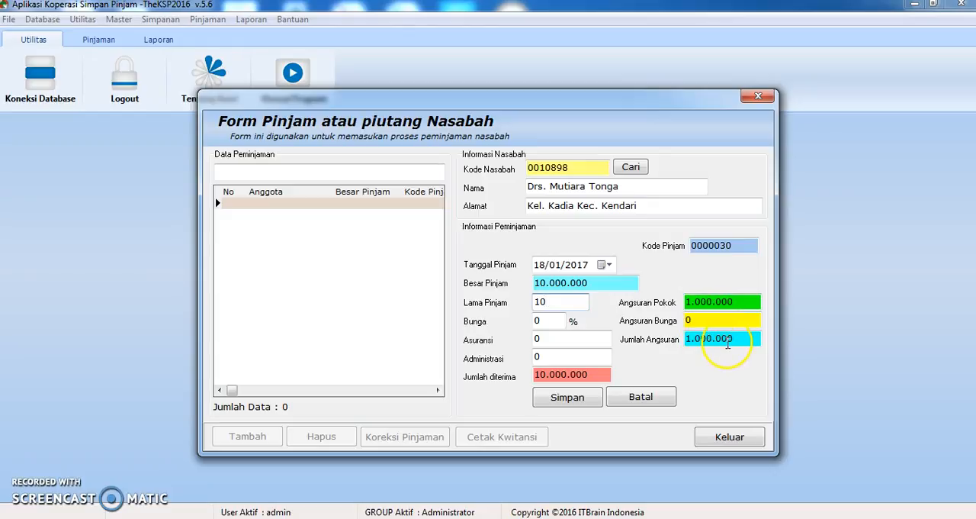
pyautogui.click(534, 321)
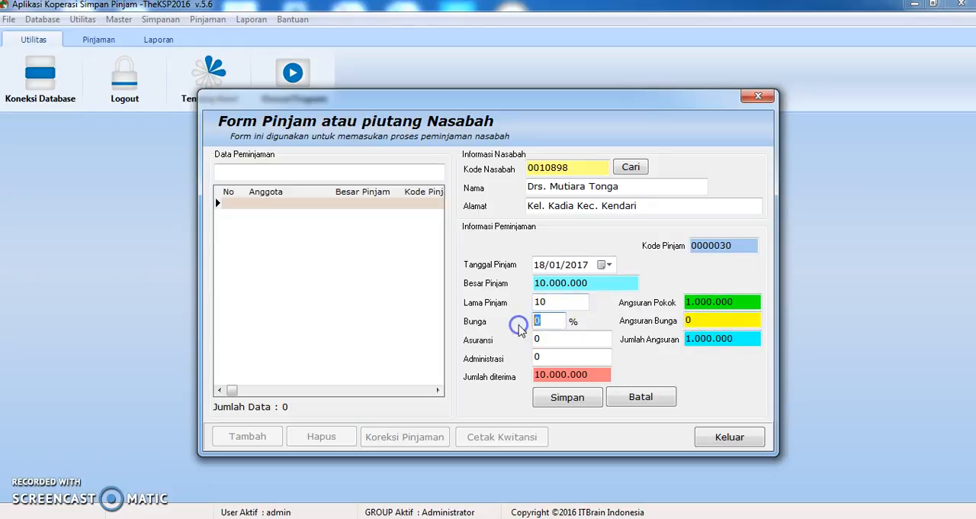
pyautogui.write('2')
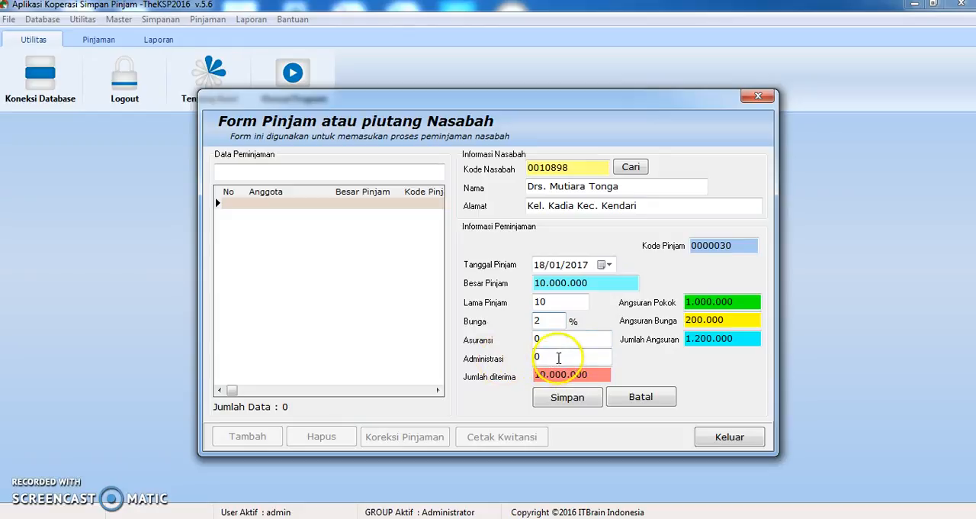
# Try an insurance charge of 10.000 on the loan and reset it to 0
pyautogui.click(578, 373)
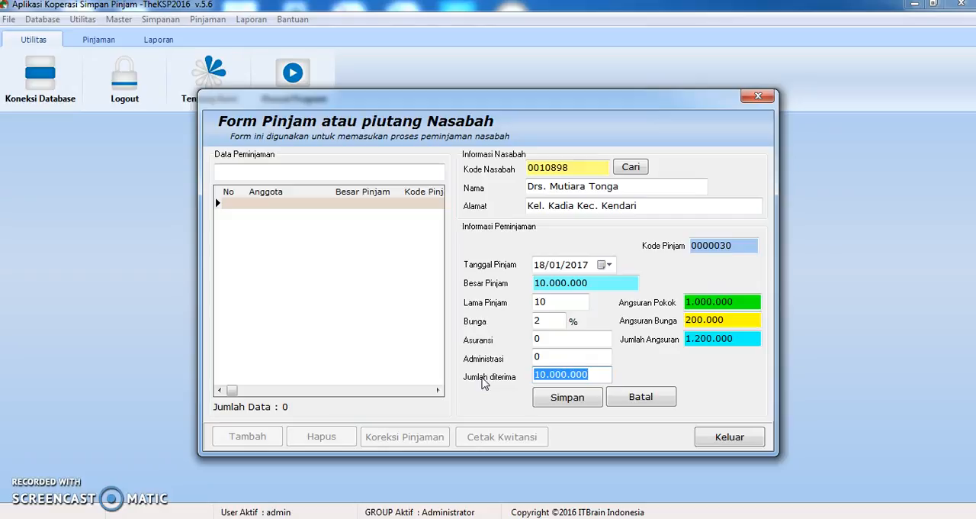
pyautogui.click(562, 338)
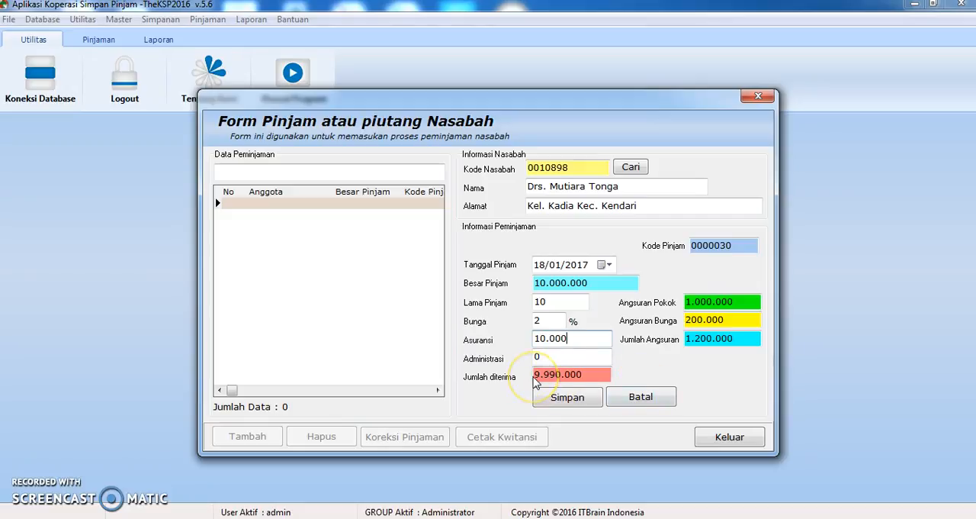
pyautogui.moveTo(579, 338); pyautogui.dragTo(420, 337)
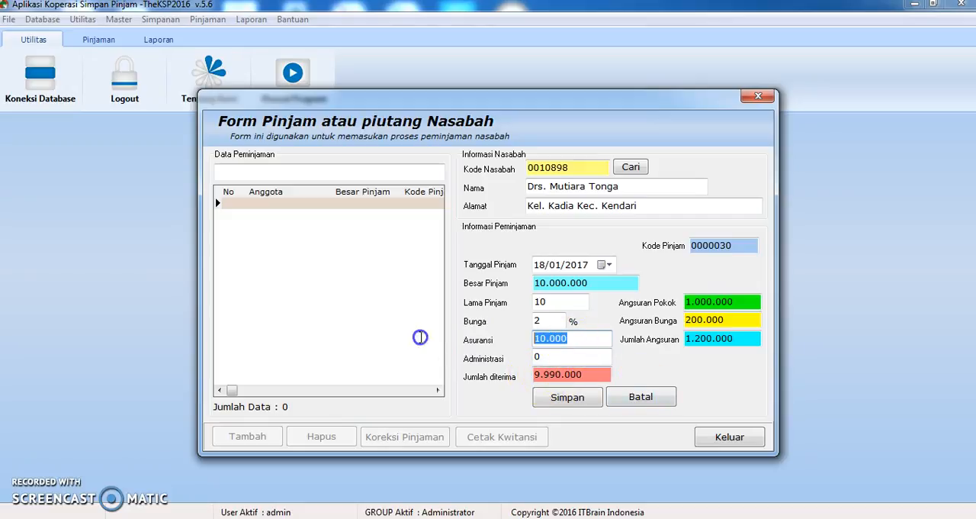
pyautogui.write('0')
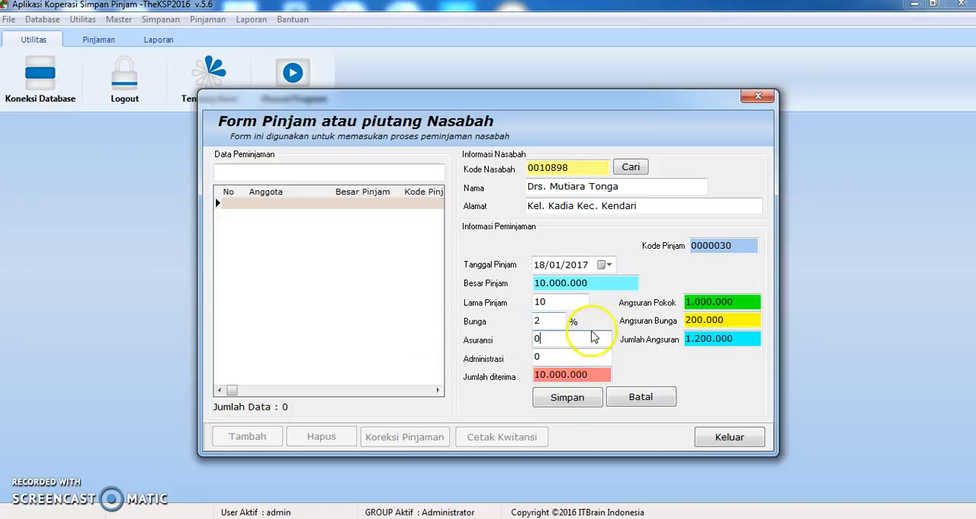
# Try an administration fee of 5.000 on the loan and reset it to 0
pyautogui.click(552, 356)
pyautogui.moveTo(552, 356); pyautogui.dragTo(474, 362)
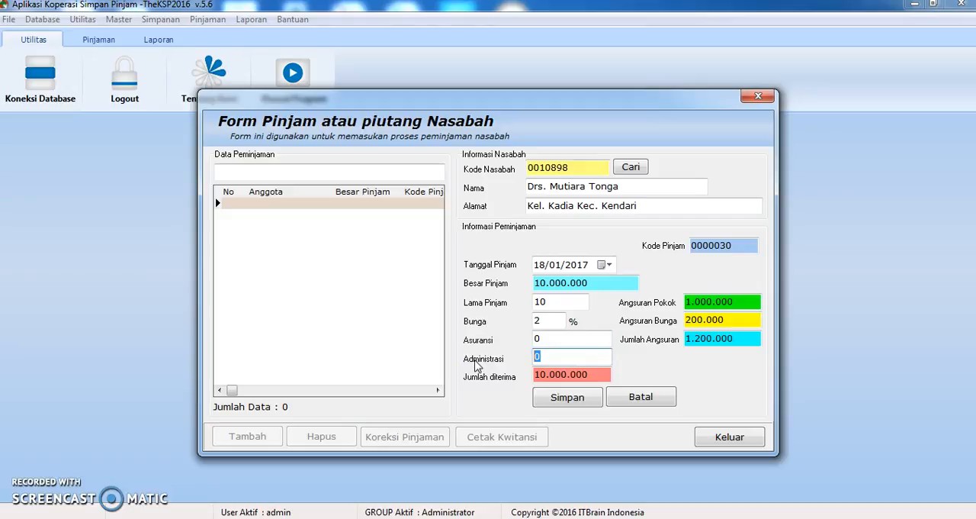
pyautogui.write('50')
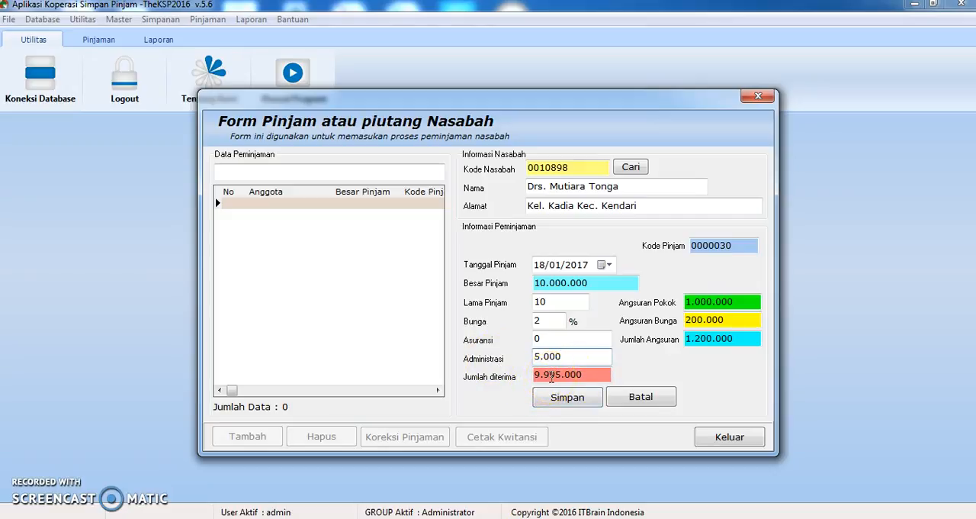
pyautogui.moveTo(571, 355); pyautogui.dragTo(459, 360)
pyautogui.write('0')
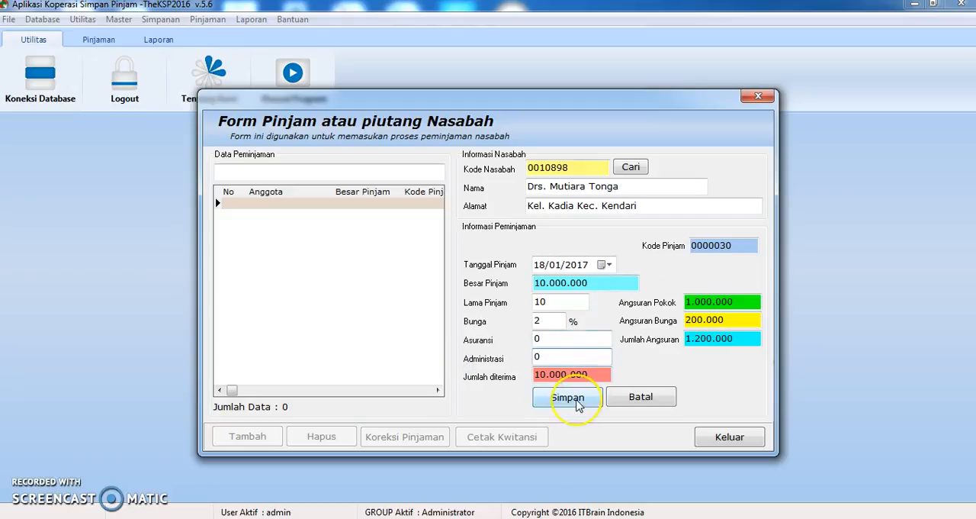
# Save the loan and open the print preview of its receipt
pyautogui.click(575, 403)
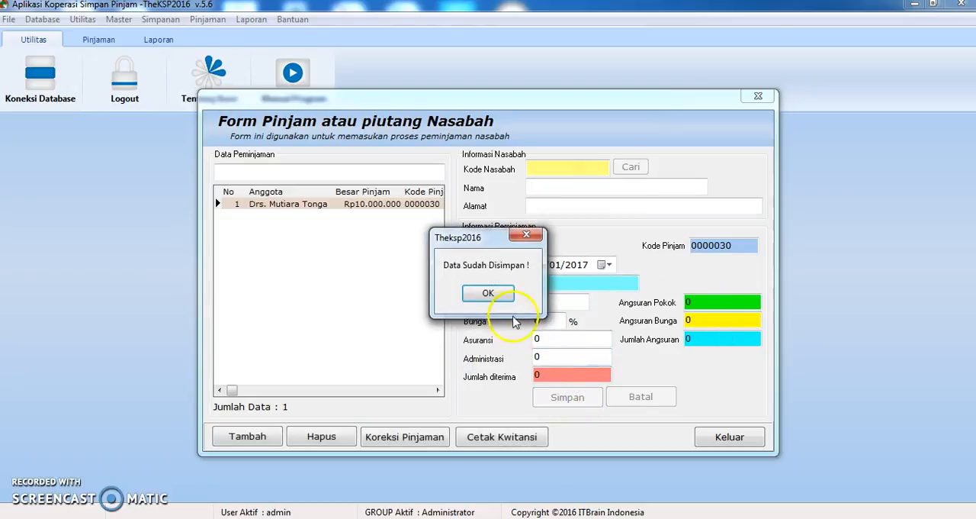
pyautogui.click(488, 294)
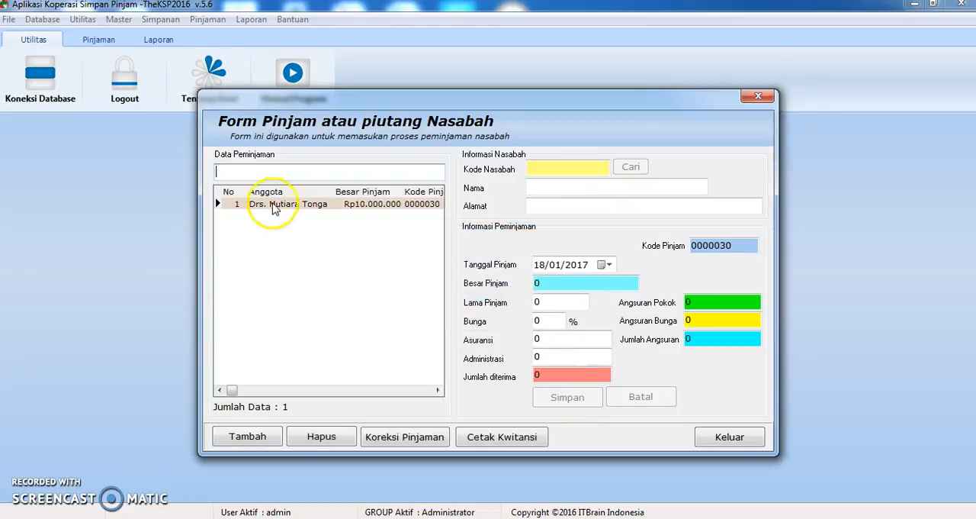
pyautogui.click(330, 204)
pyautogui.click(466, 445)
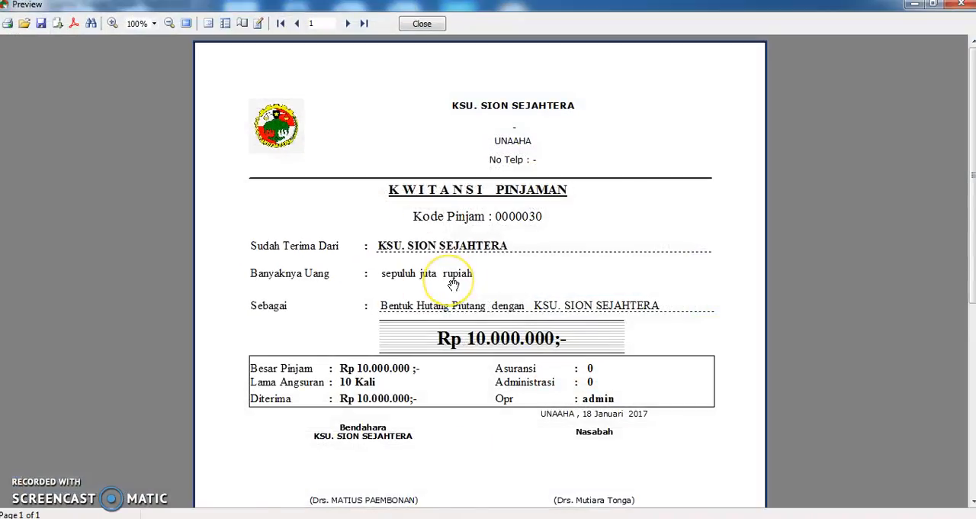
# Review the loan receipt preview down to the borrower's identity details, and close the preview
pyautogui.scroll(-3, 453, 284)
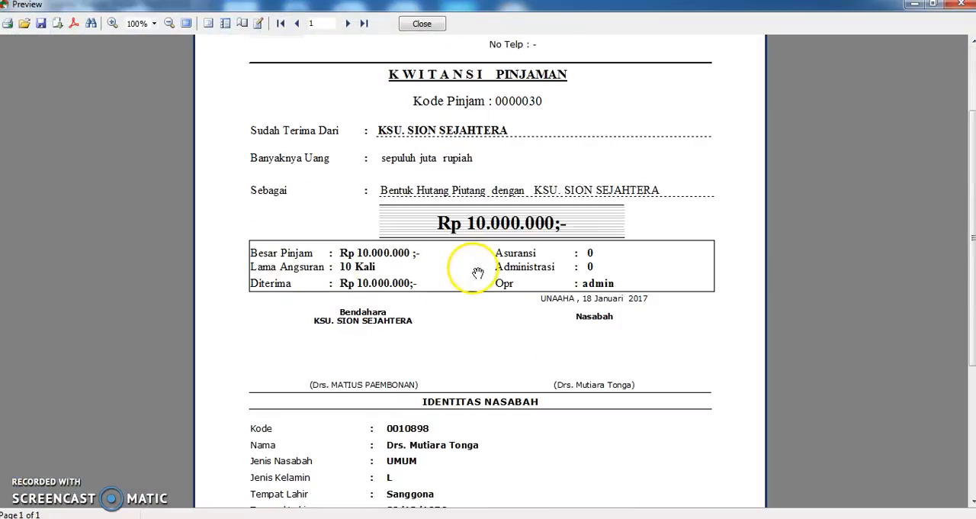
pyautogui.scroll(-1, 476, 271)
pyautogui.scroll(-2, 530, 252)
pyautogui.scroll(2, 518, 261)
pyautogui.scroll(3, 531, 331)
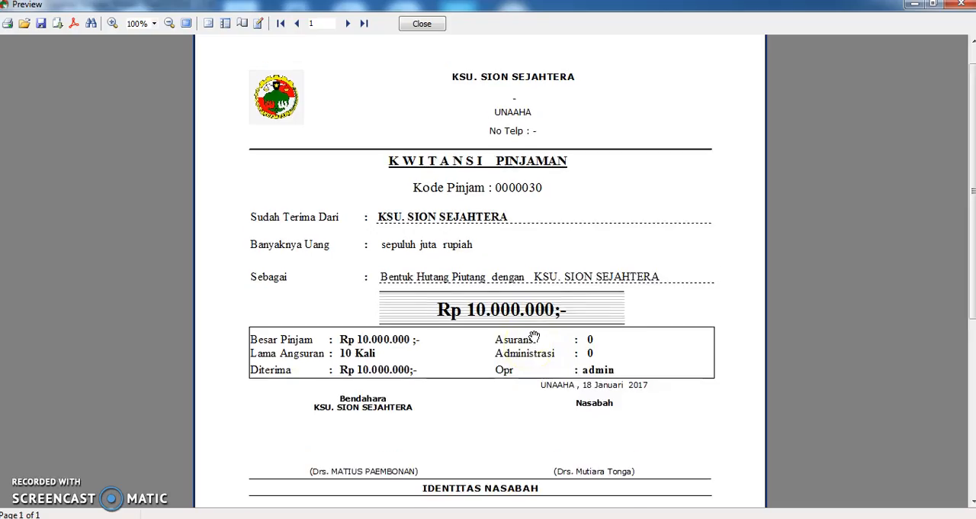
pyautogui.scroll(1, 534, 337)
pyautogui.click(422, 24)
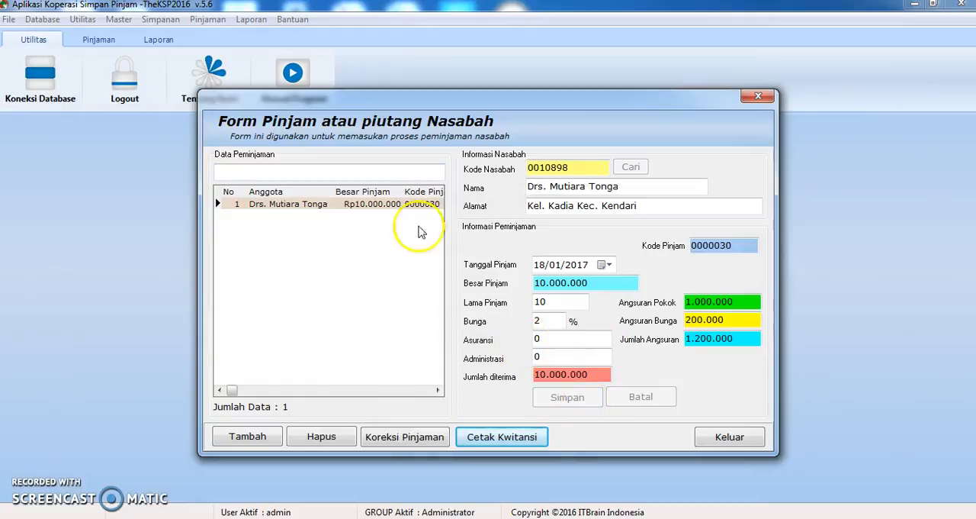
# Open the loan correction form, load the recorded 10.000.000 loan to view its details, and exit the form
pyautogui.click(405, 436)
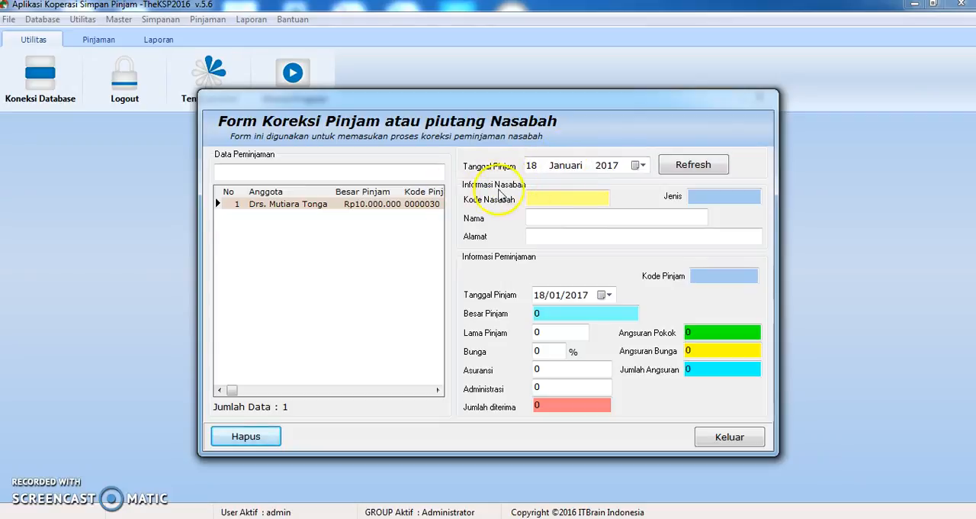
pyautogui.click(328, 206)
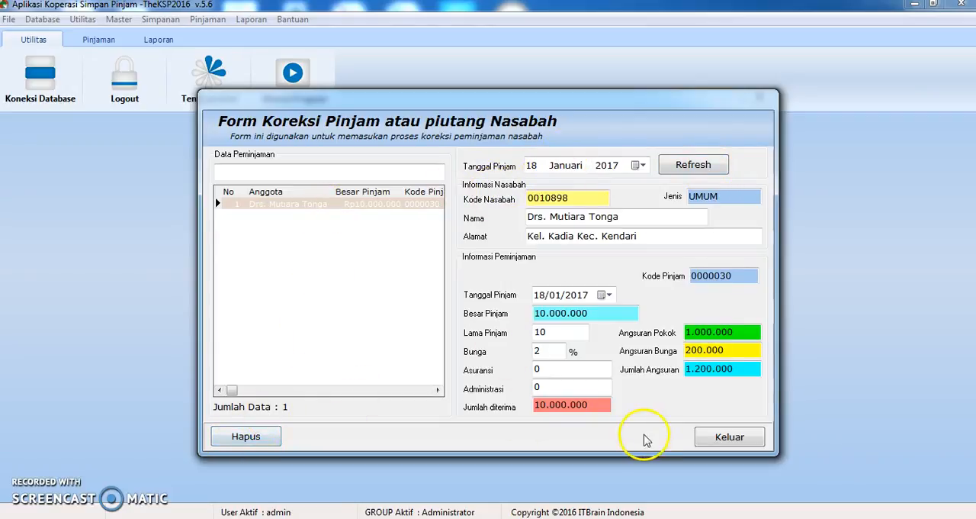
pyautogui.click(707, 441)
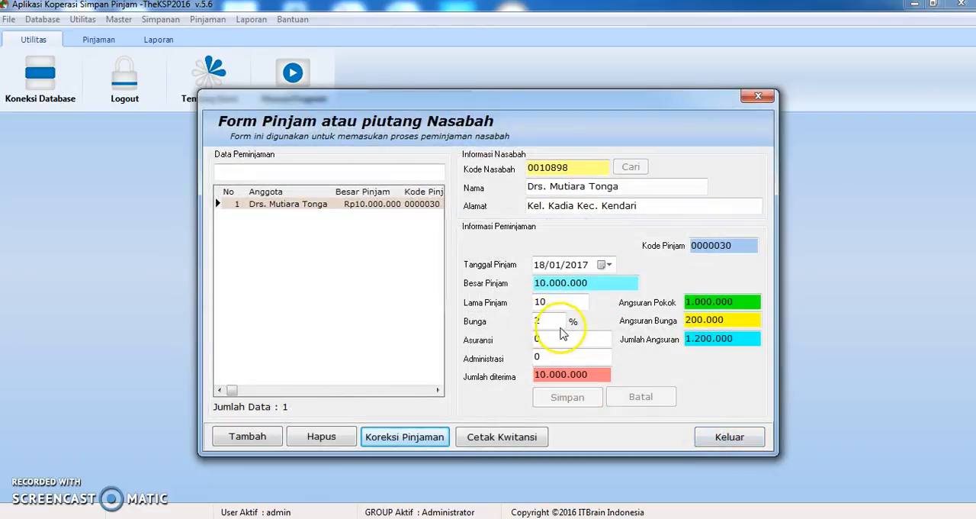
# Start a new loan entry and choose the second member in the member search list as borrower
pyautogui.click(247, 436)
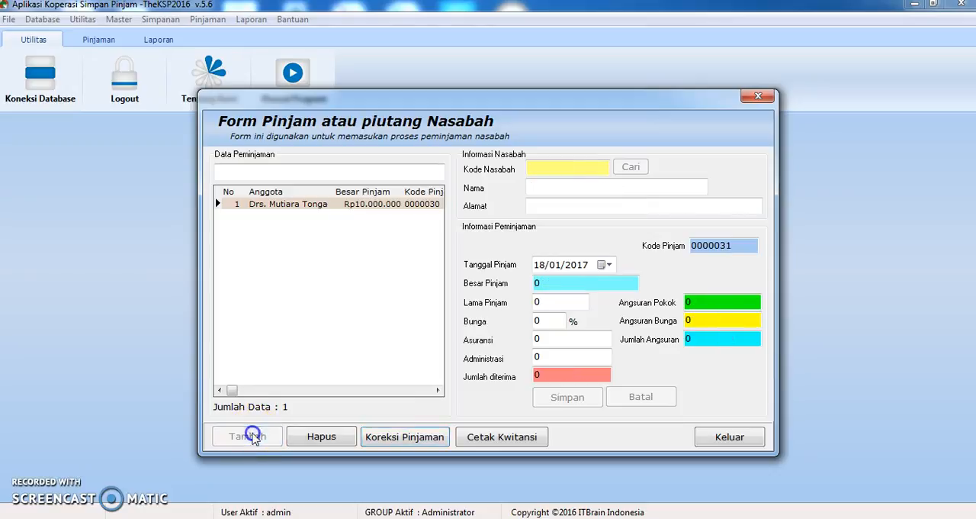
pyautogui.click(631, 168)
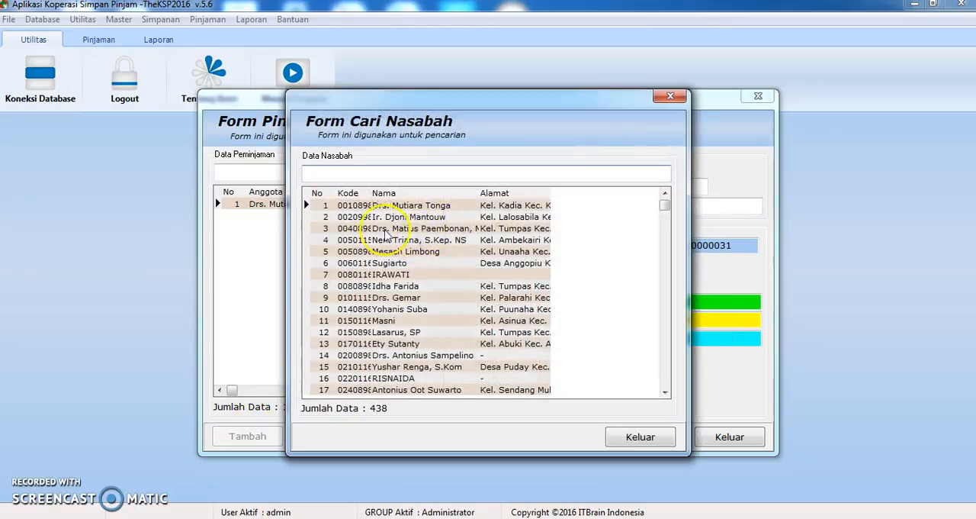
pyautogui.doubleClick(421, 217)
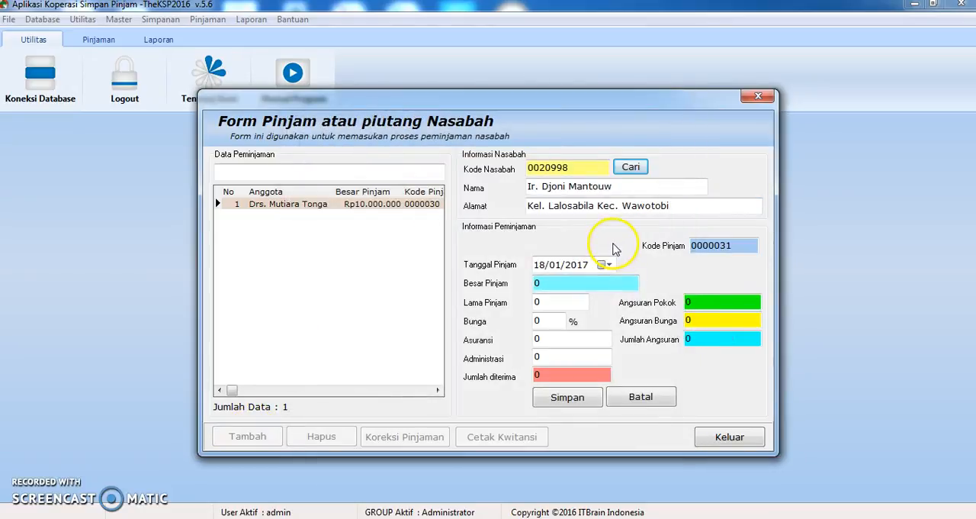
# Set the new loan's amount to 20.000.000, its term to 24 and its interest to 2%
pyautogui.click(549, 286)
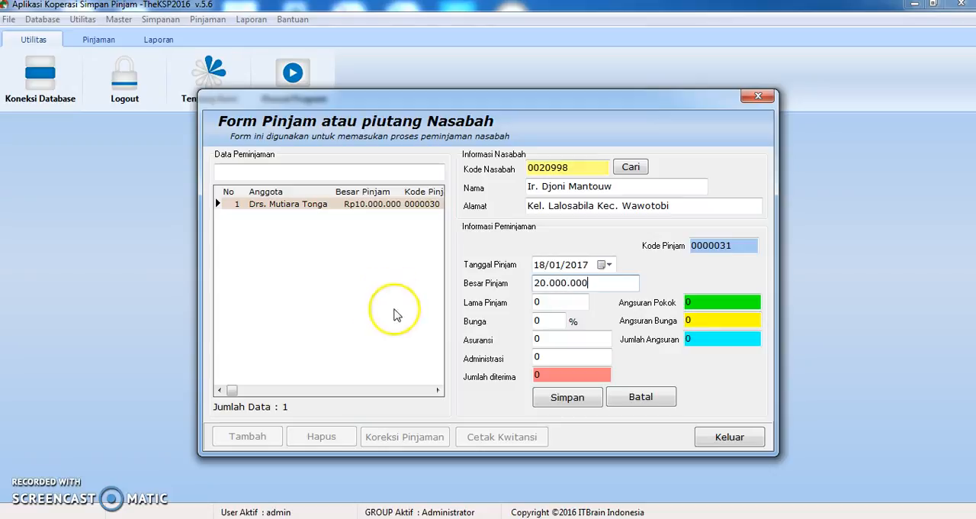
pyautogui.press('Tab')
pyautogui.write('24')
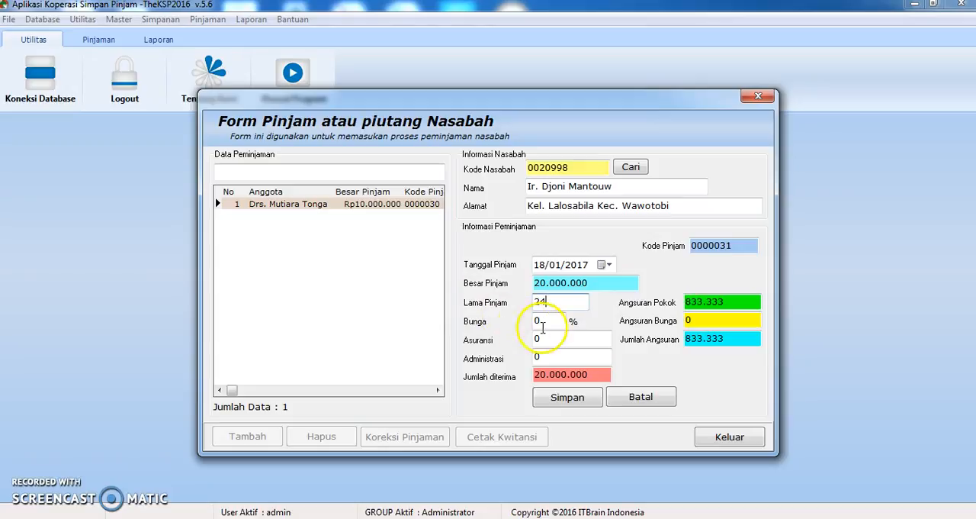
pyautogui.moveTo(542, 325); pyautogui.dragTo(478, 325)
pyautogui.write('2')
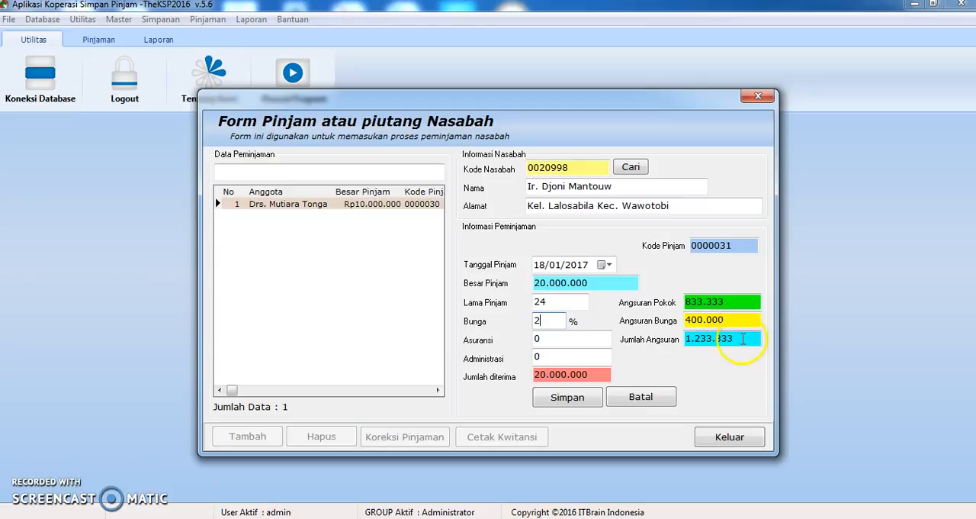
# Save the 20.000.000 loan and close the loan form
pyautogui.click(577, 399)
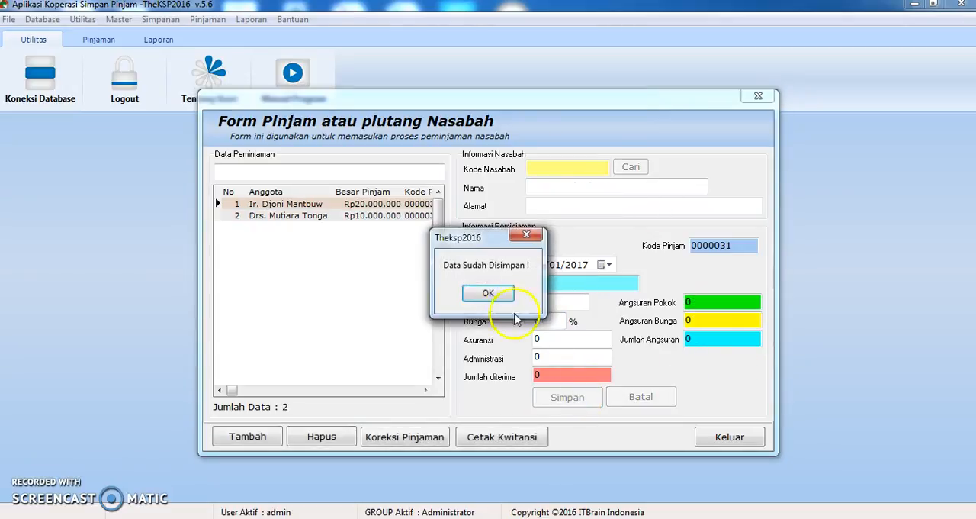
pyautogui.click(488, 294)
pyautogui.click(756, 446)
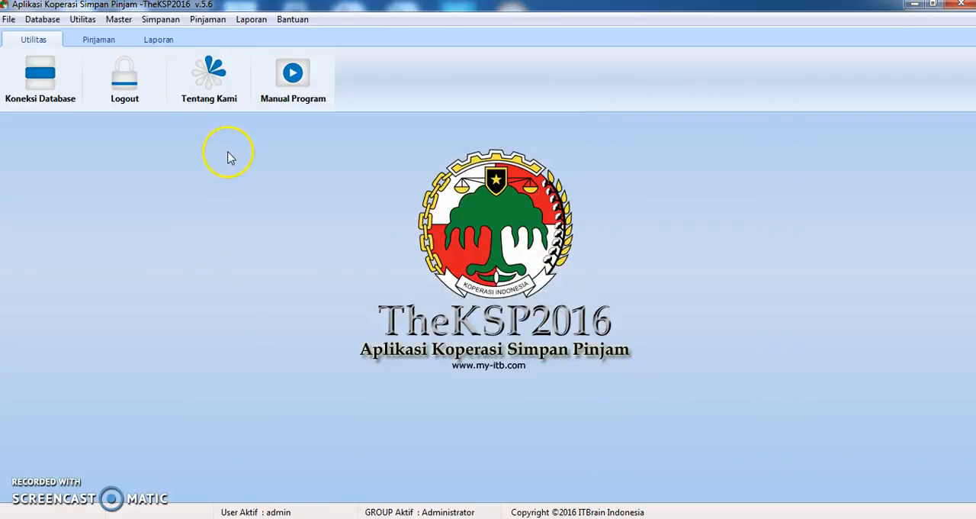
# Open the member billing form, move all loans into the billing list and process the bills
pyautogui.click(211, 20)
pyautogui.click(218, 52)
pyautogui.click(452, 195)
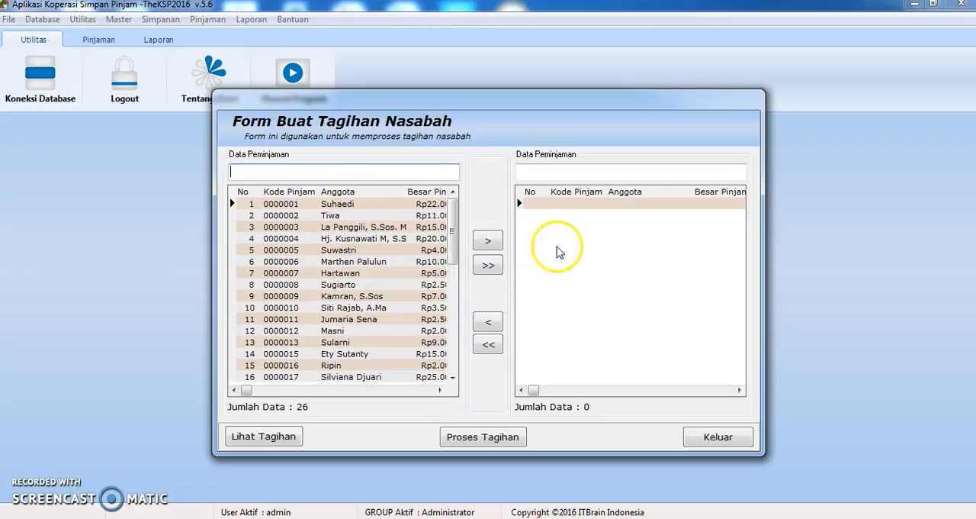
pyautogui.click(489, 264)
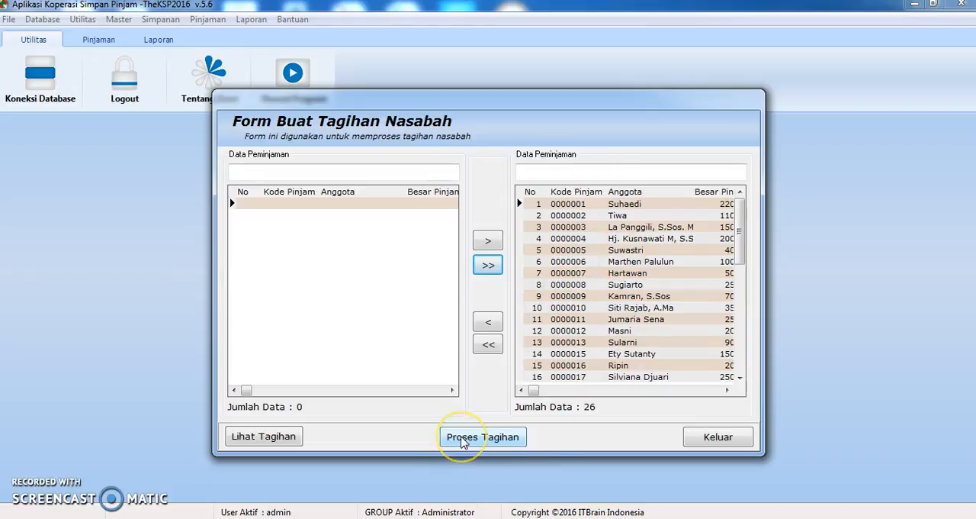
pyautogui.click(462, 440)
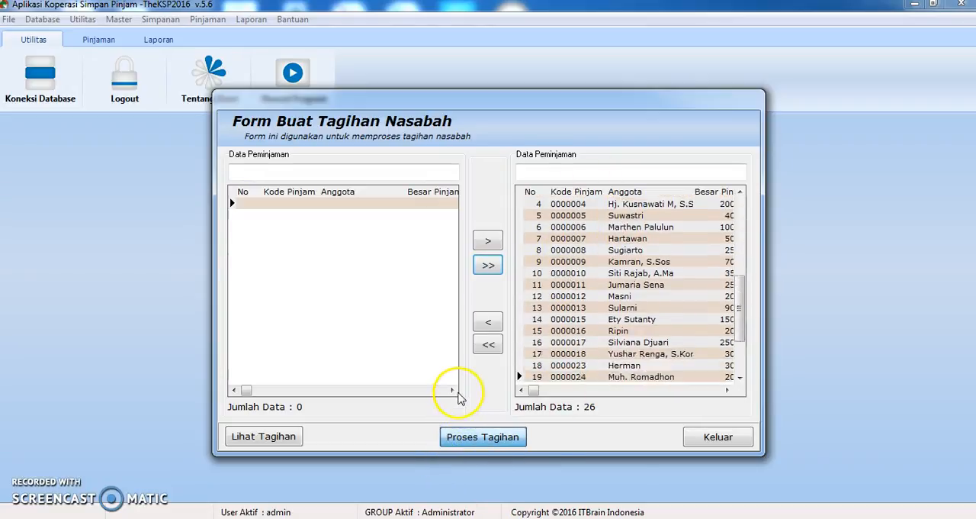
pyautogui.click(489, 293)
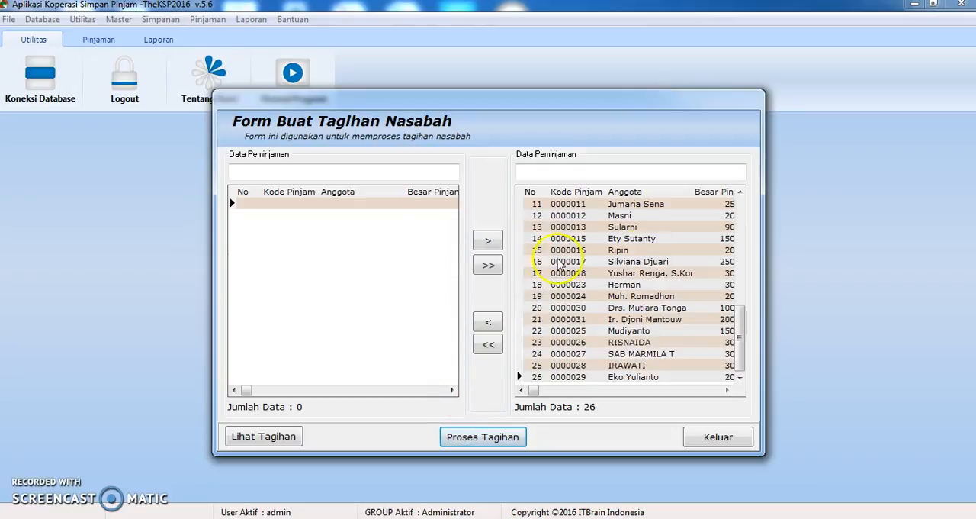
# View the processed bills, check the bill report's print preview through to its totals, and close the preview and both billing forms
pyautogui.click(276, 437)
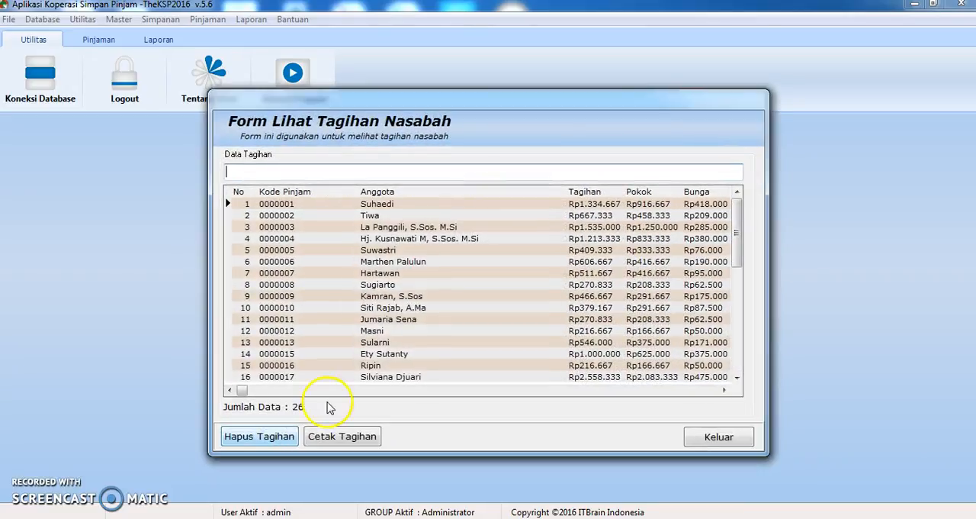
pyautogui.click(357, 436)
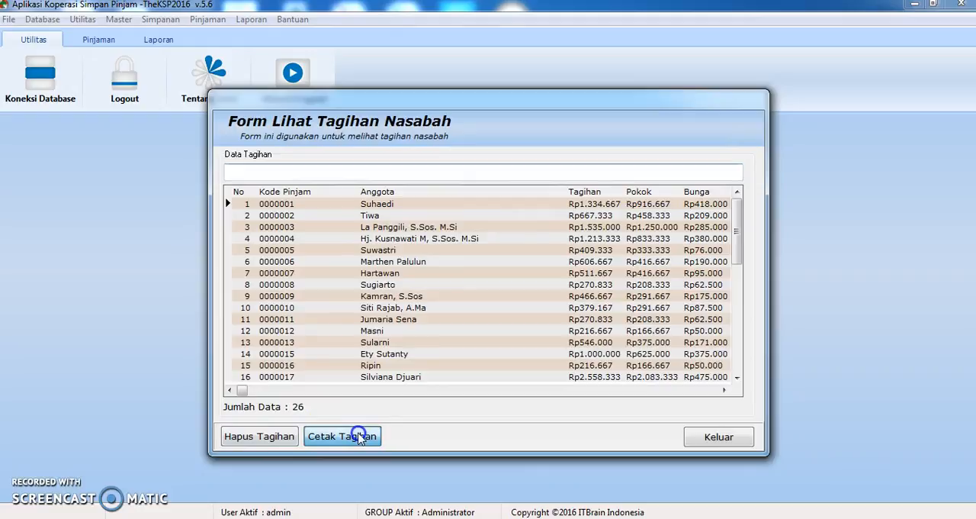
pyautogui.scroll(-1, 496, 252)
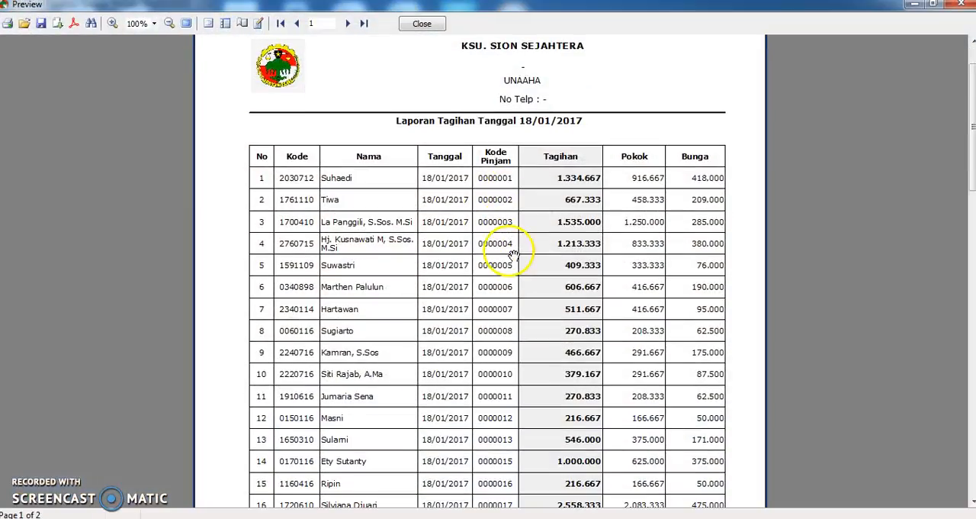
pyautogui.scroll(-1, 463, 259)
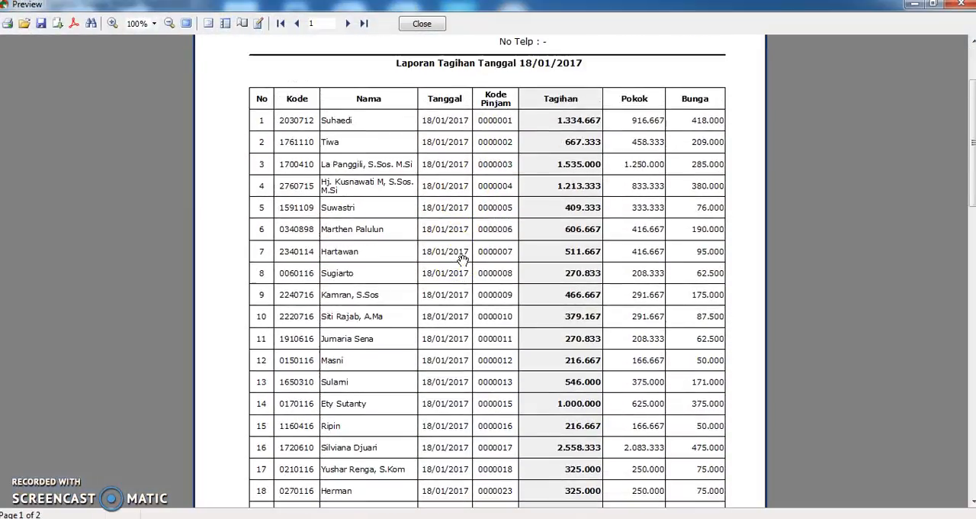
pyautogui.scroll(1, 467, 244)
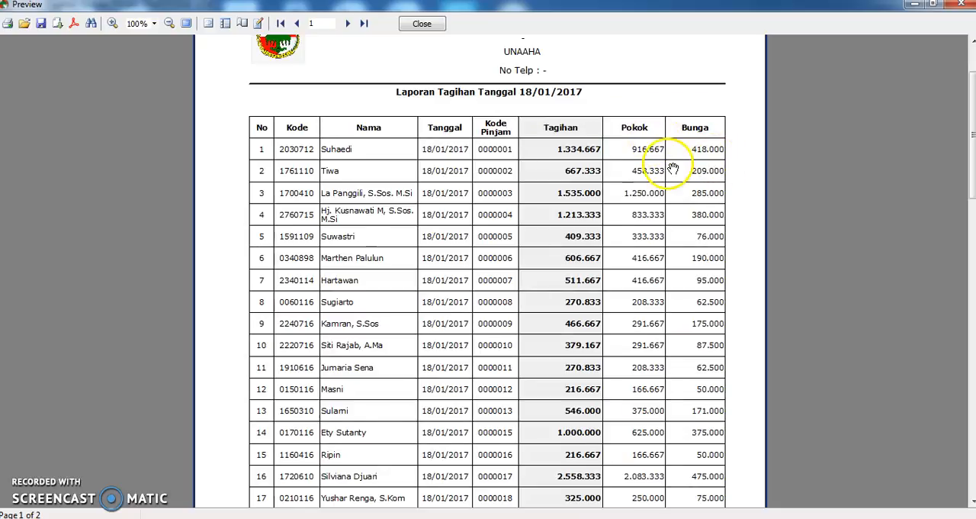
pyautogui.scroll(-3, 698, 144)
pyautogui.moveTo(971, 113); pyautogui.dragTo(967, 256)
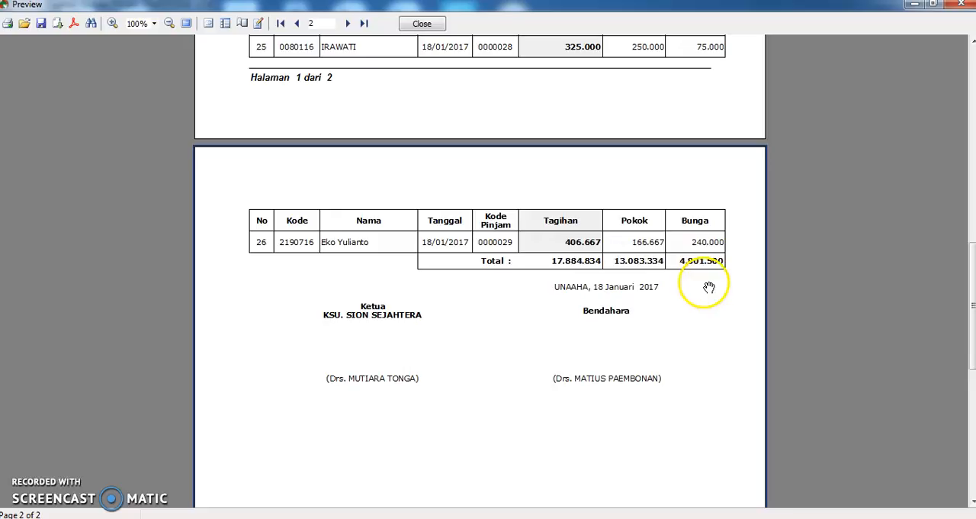
pyautogui.click(421, 23)
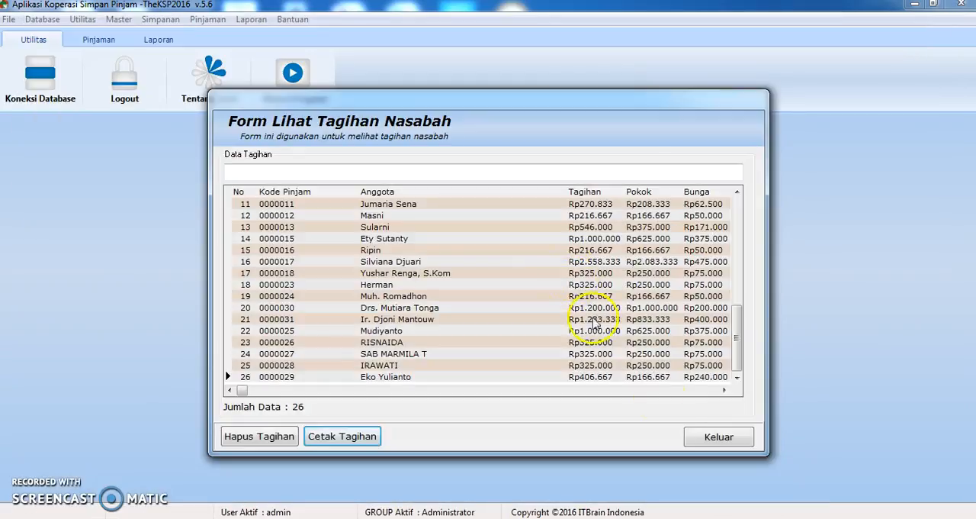
pyautogui.click(715, 434)
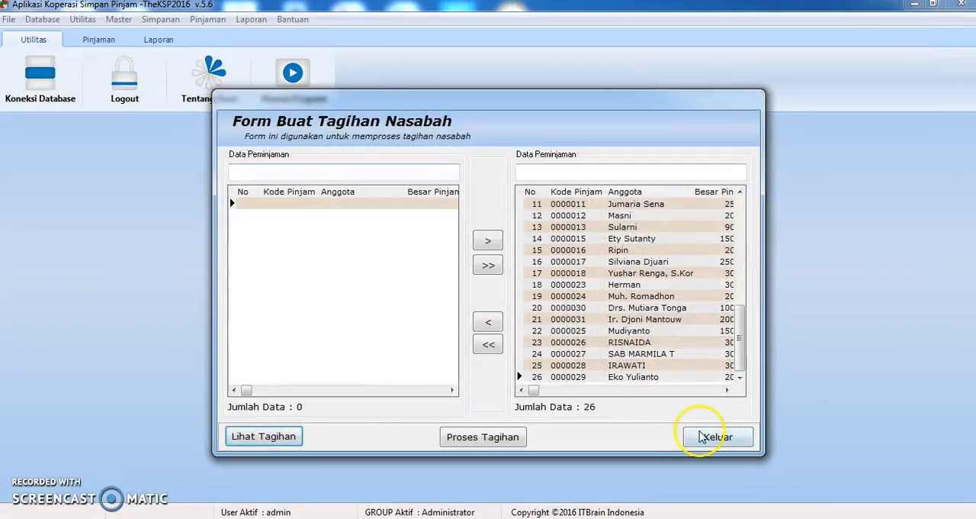
pyautogui.click(703, 437)
# Open the bill viewing form directly from the loan functions and close it again
pyautogui.click(208, 19)
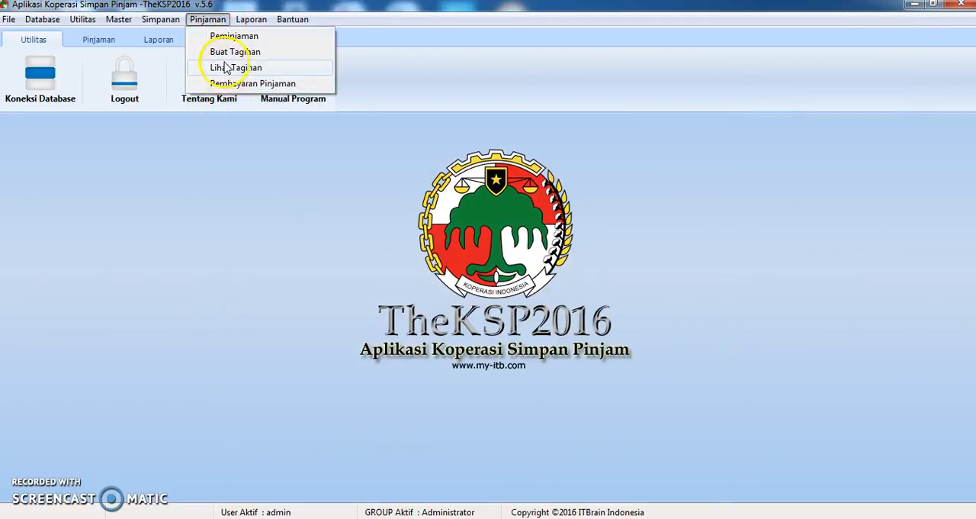
pyautogui.click(226, 67)
pyautogui.click(726, 436)
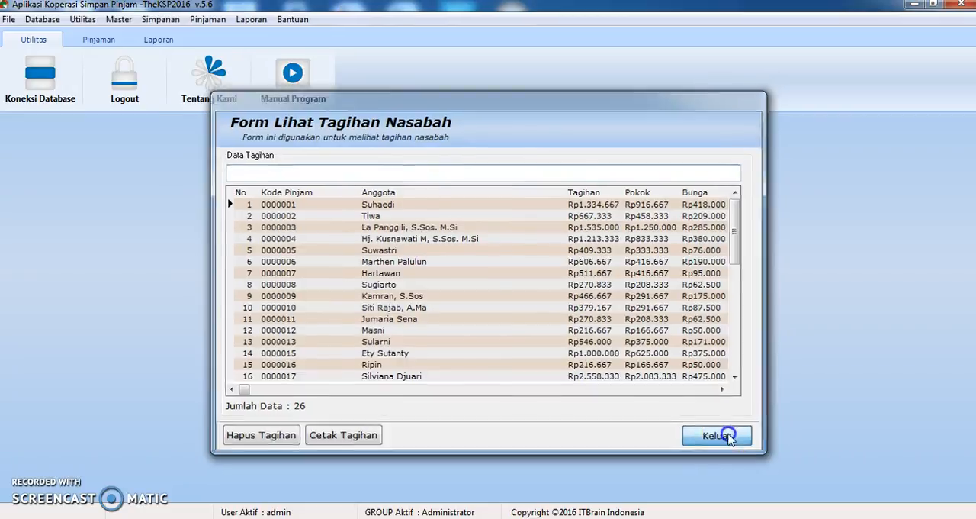
# Open the loan payment form and start a new payment for the first member's 10.000.000 loan
pyautogui.click(207, 19)
pyautogui.click(220, 83)
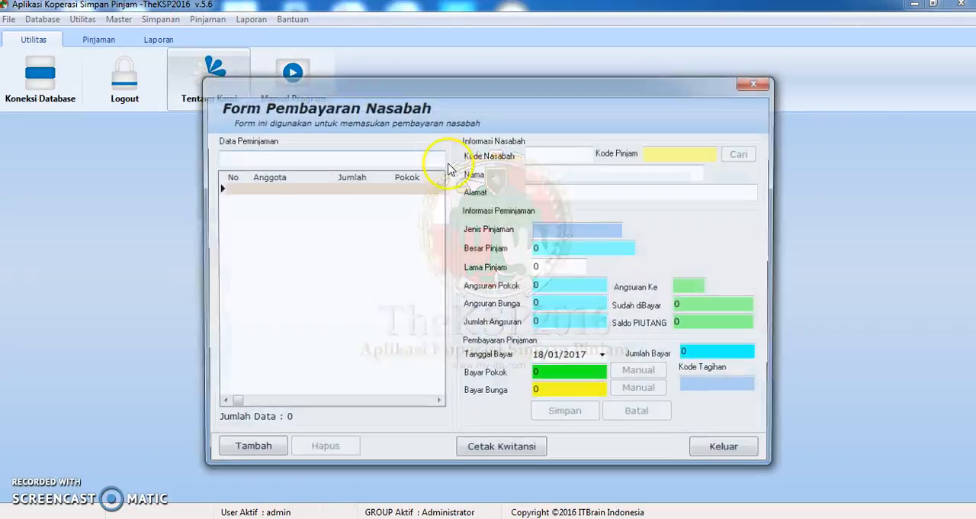
pyautogui.click(245, 451)
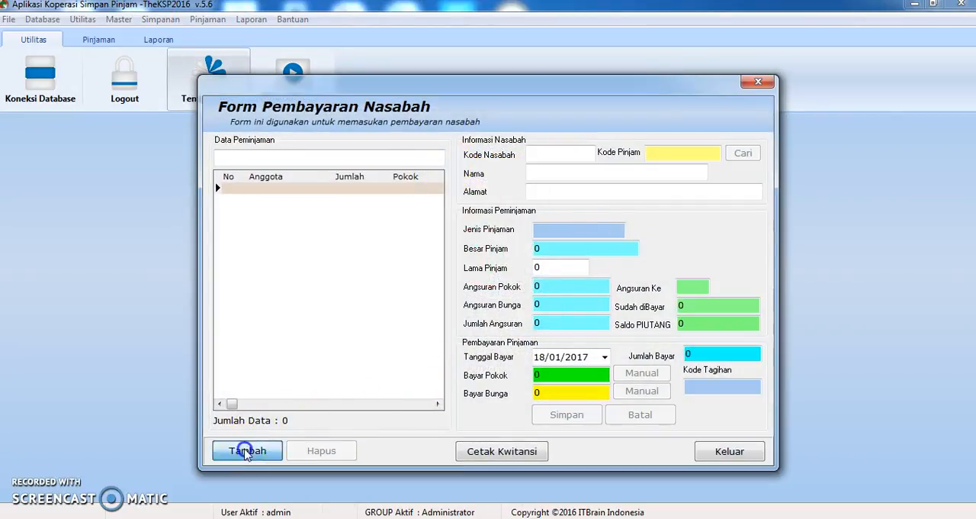
pyautogui.click(742, 153)
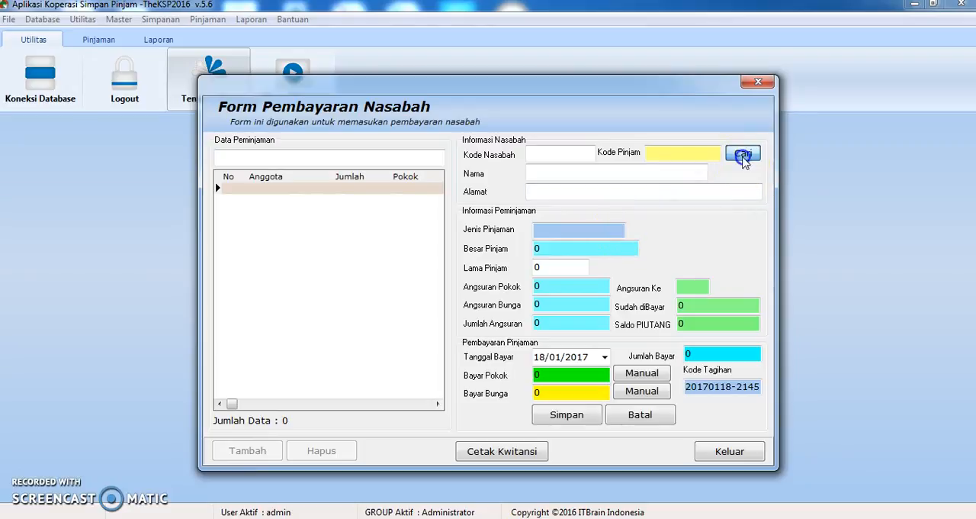
pyautogui.doubleClick(410, 203)
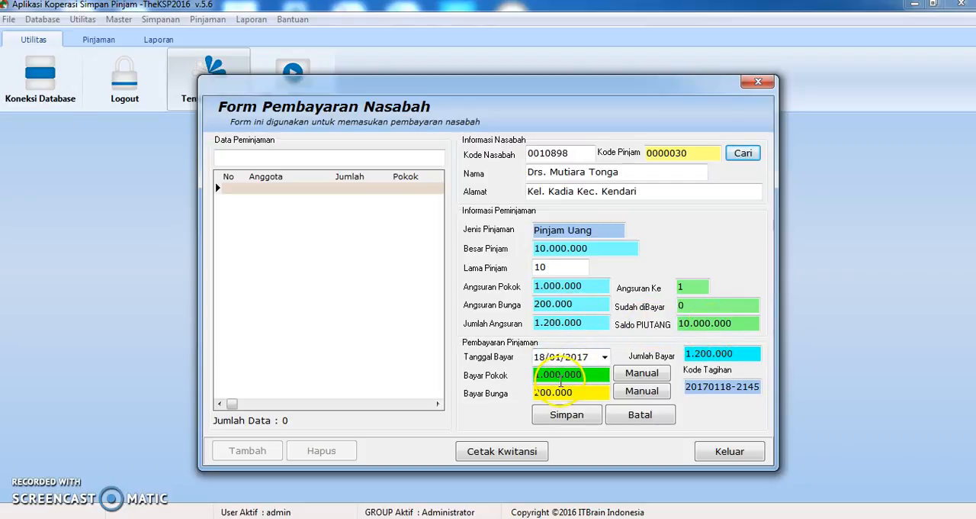
# Switch the principal payment to manual entry and set it to 0
pyautogui.click(641, 373)
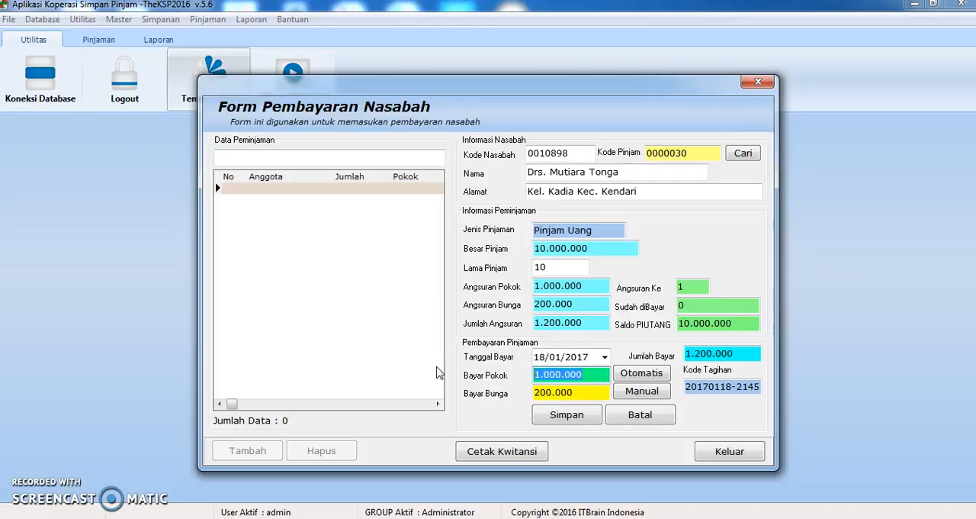
pyautogui.write('0')
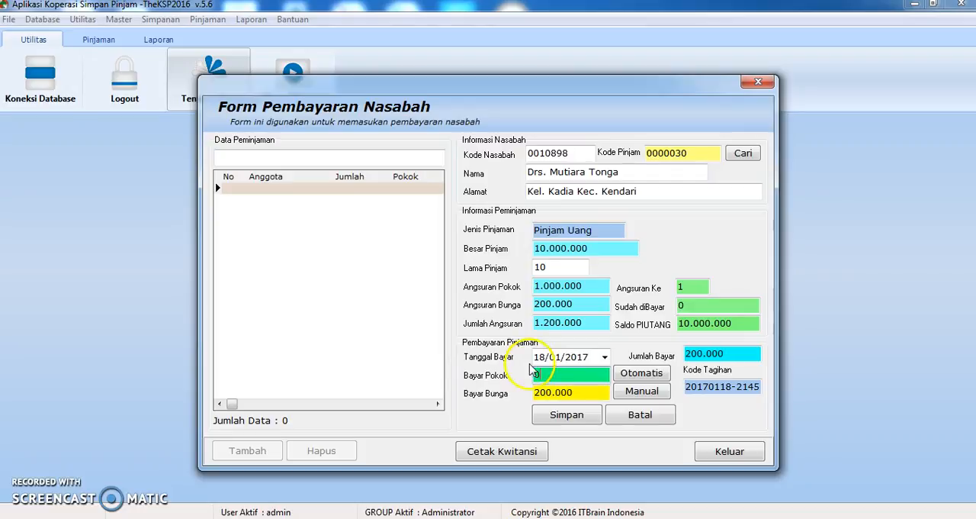
pyautogui.click(729, 356)
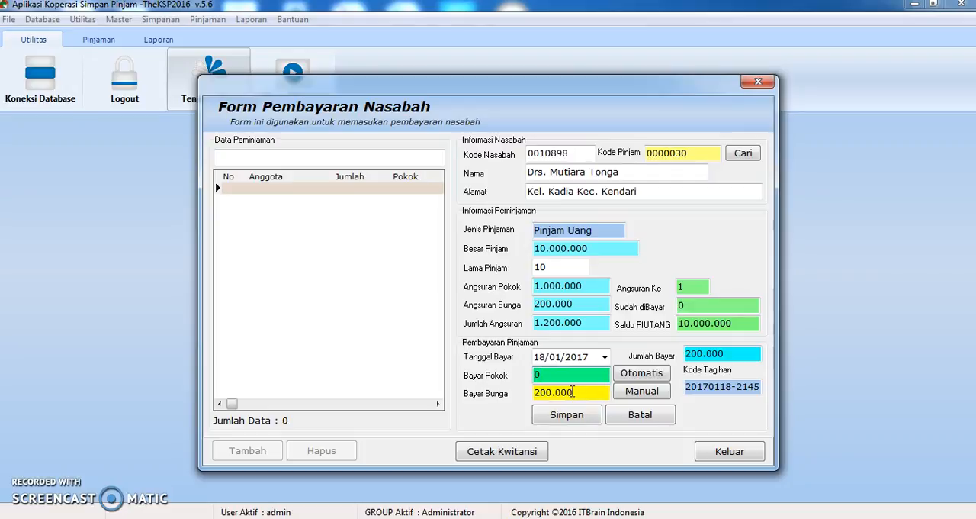
# Restore automatic entry for the 1.000.000 principal and 200.000 interest amounts and save the loan payment
pyautogui.click(620, 378)
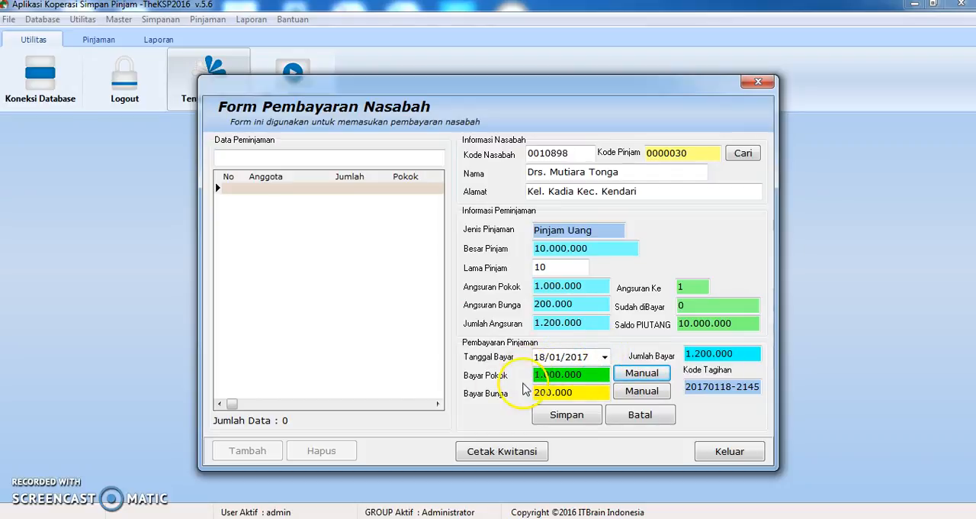
pyautogui.click(626, 393)
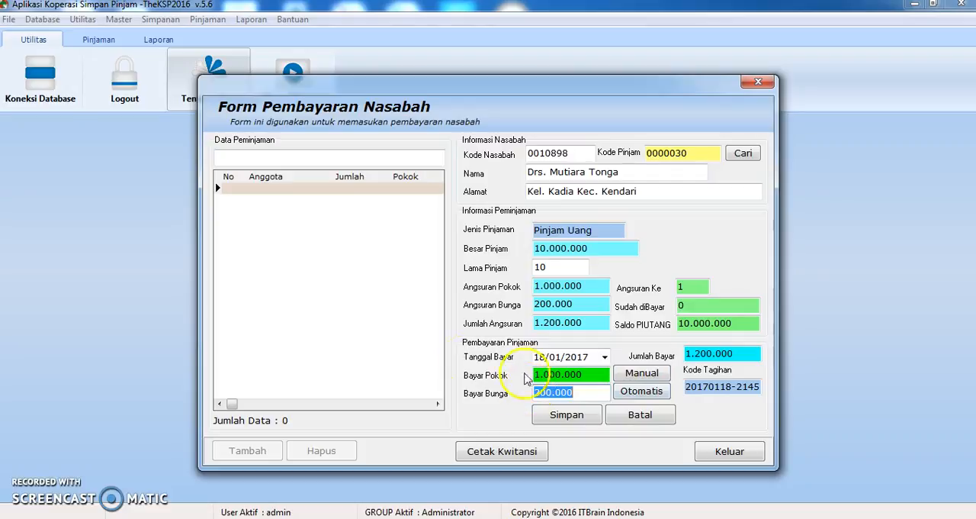
pyautogui.click(570, 375)
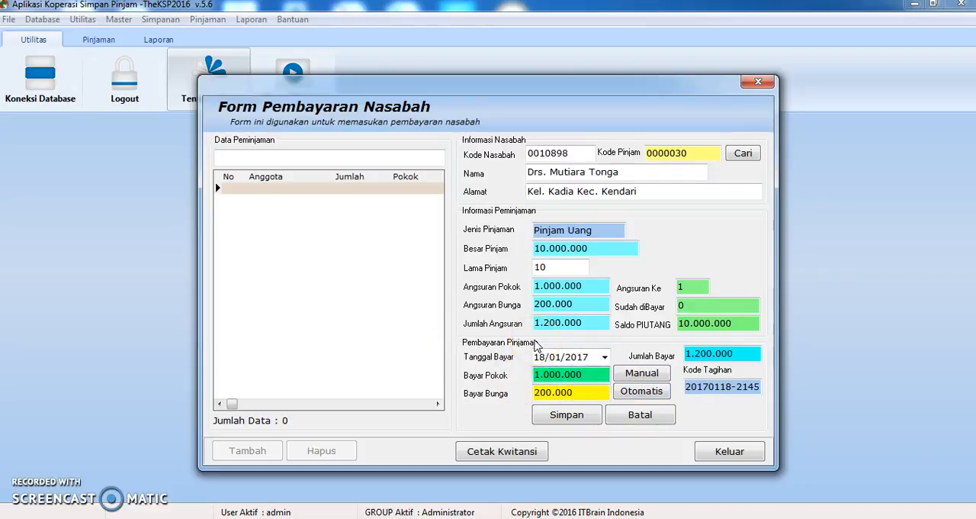
pyautogui.click(631, 392)
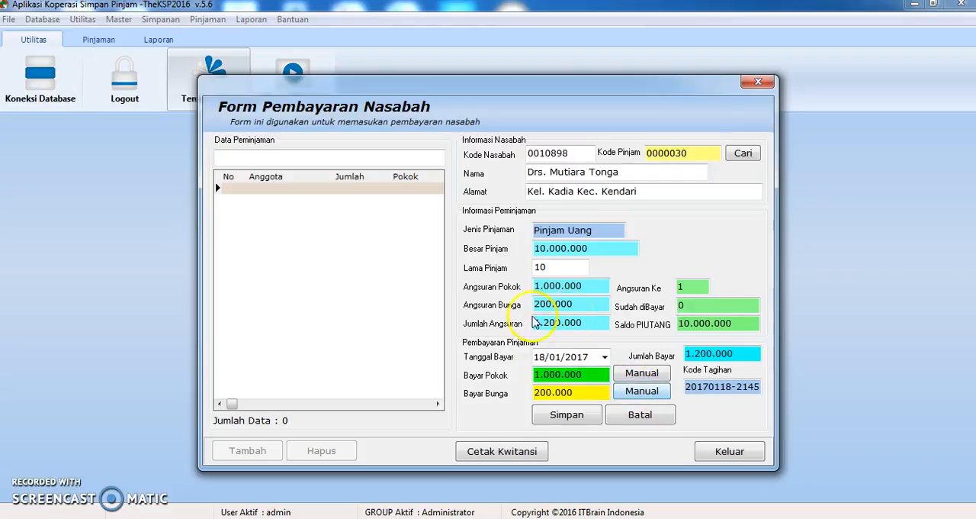
pyautogui.click(567, 416)
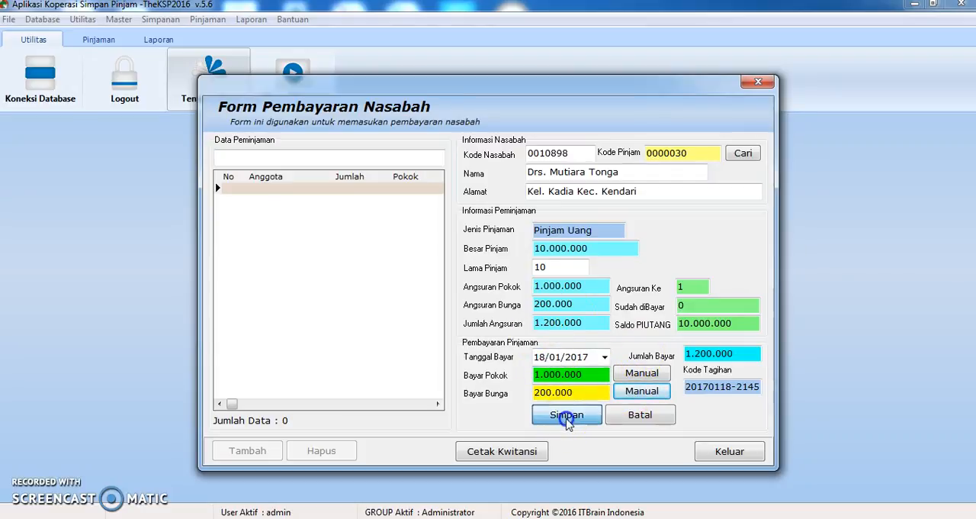
pyautogui.click(485, 296)
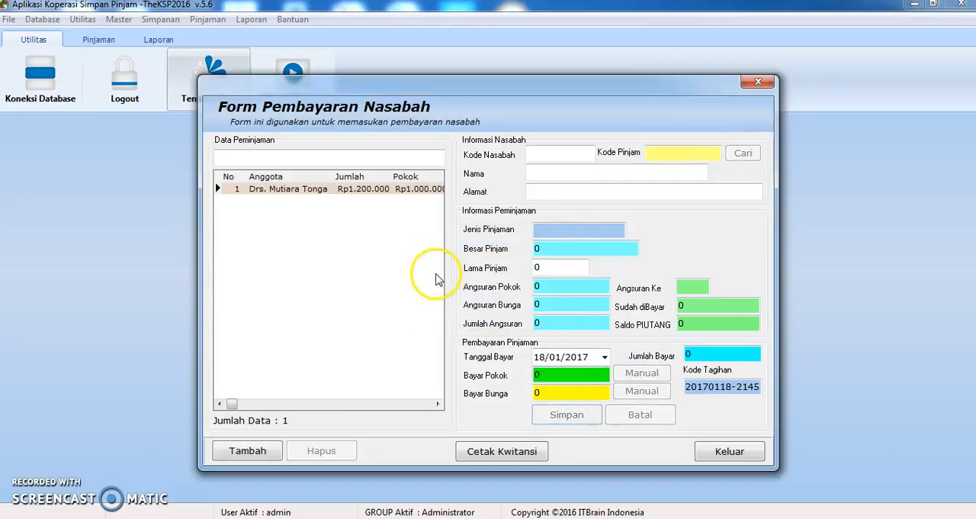
# Preview the receipt of the saved payment, check both receipt copies, and close the preview and the payment form
pyautogui.doubleClick(340, 192)
pyautogui.click(496, 450)
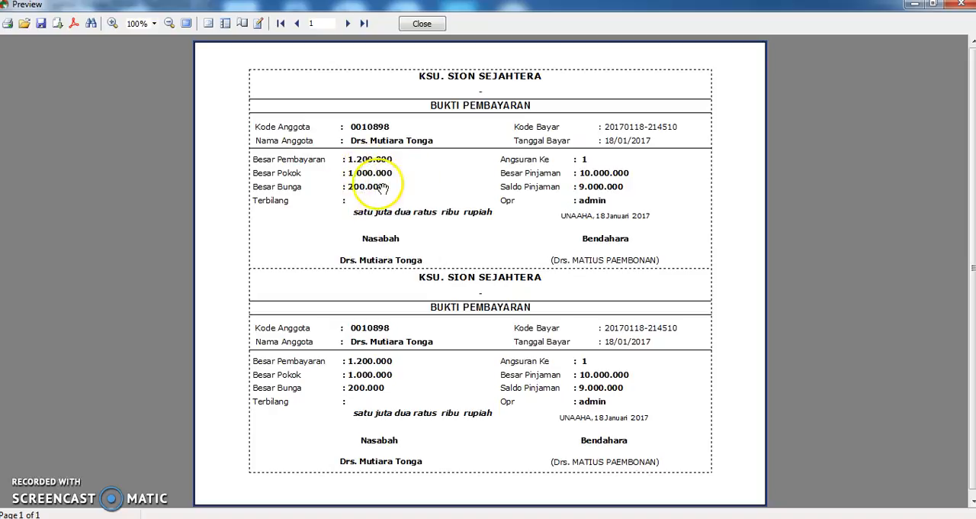
pyautogui.scroll(-1, 396, 191)
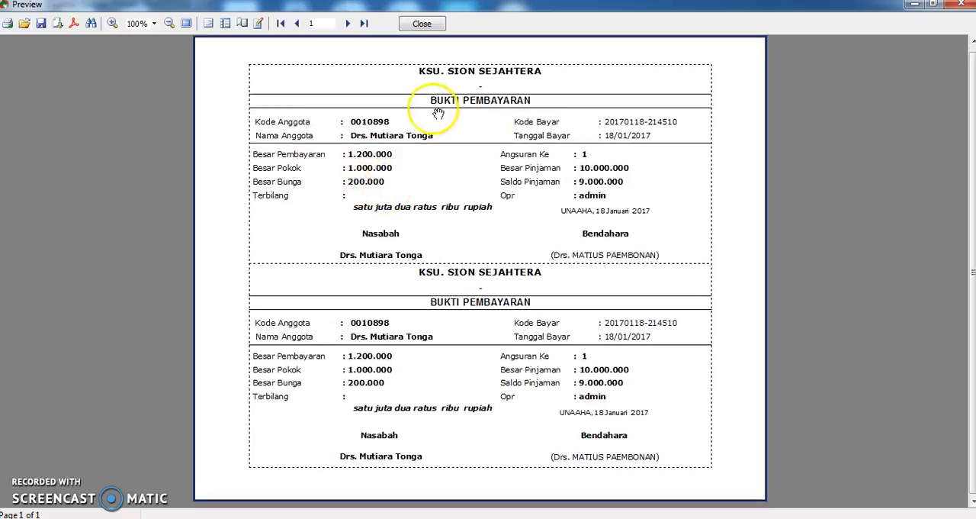
pyautogui.click(422, 23)
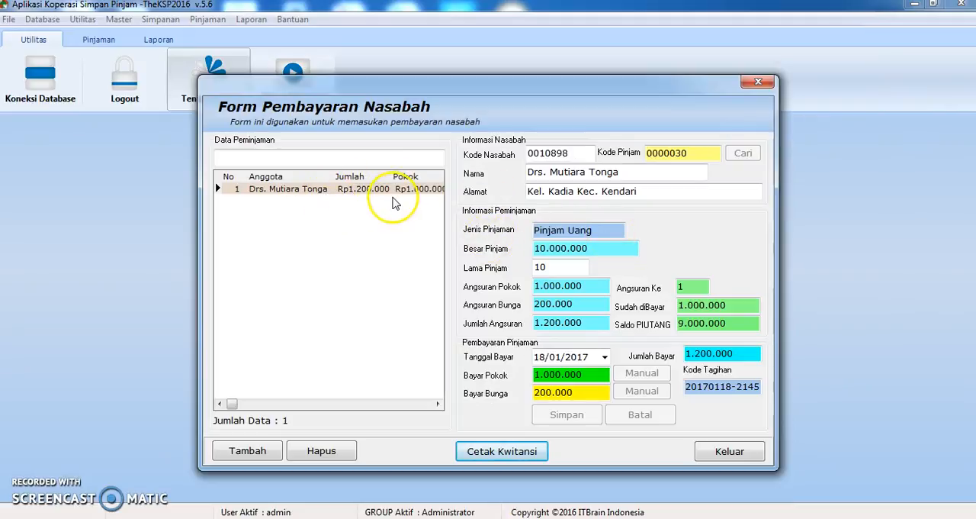
pyautogui.click(727, 450)
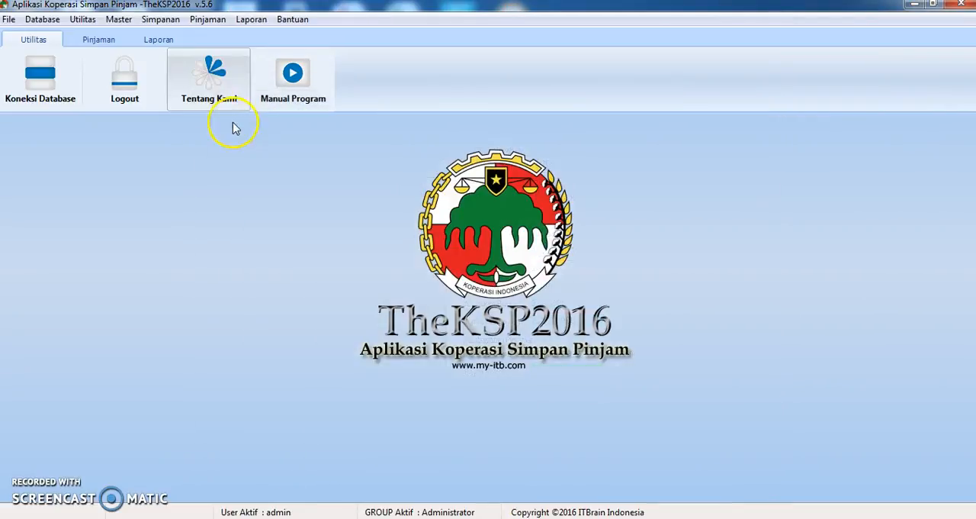
# Open the loan report for 18/01/2017, check its print preview, and close both the preview and the report form
pyautogui.click(252, 20)
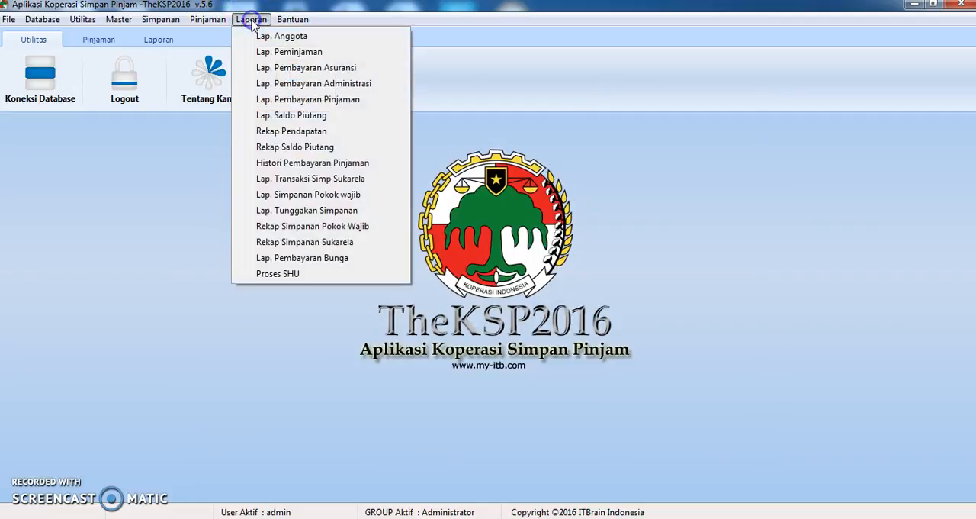
pyautogui.click(272, 52)
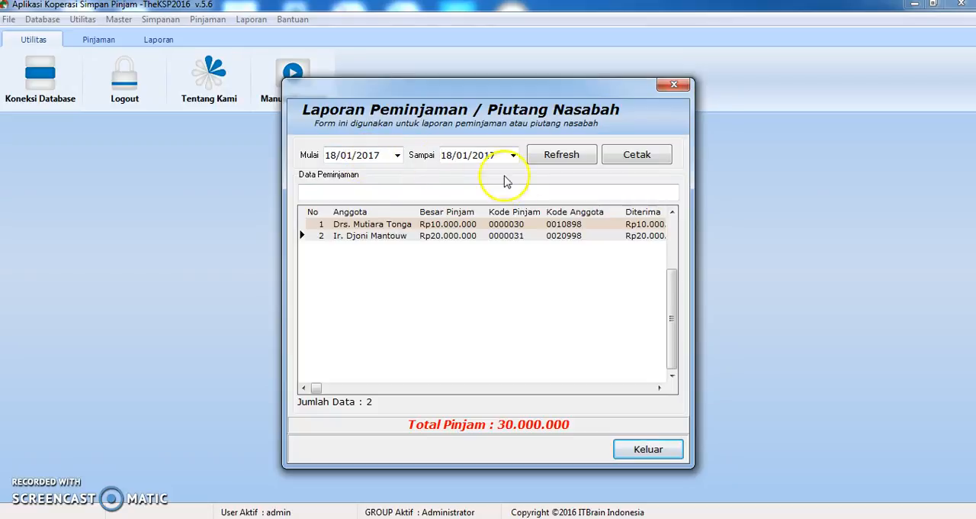
pyautogui.click(624, 156)
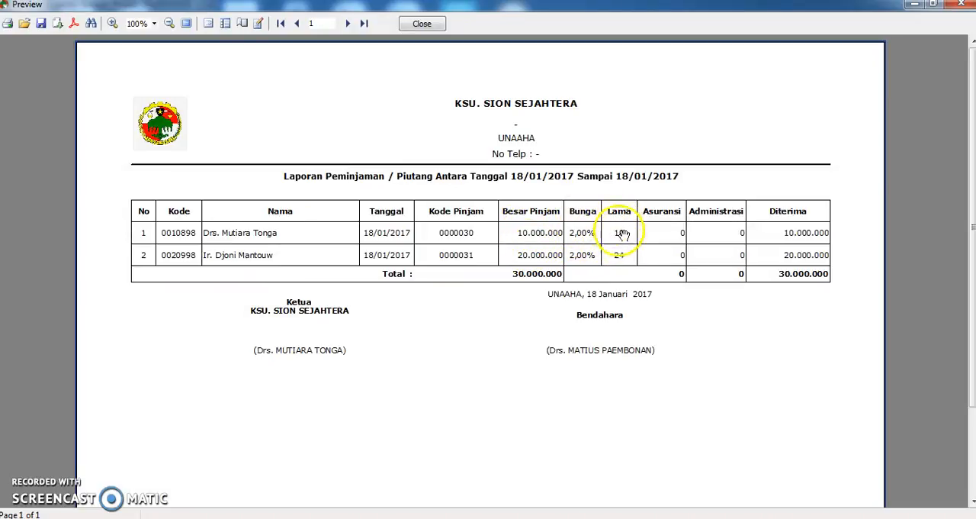
pyautogui.click(421, 24)
pyautogui.click(674, 449)
# Open the loan payment report for 18/01/2017, check its print preview, and close the preview and the form
pyautogui.click(248, 19)
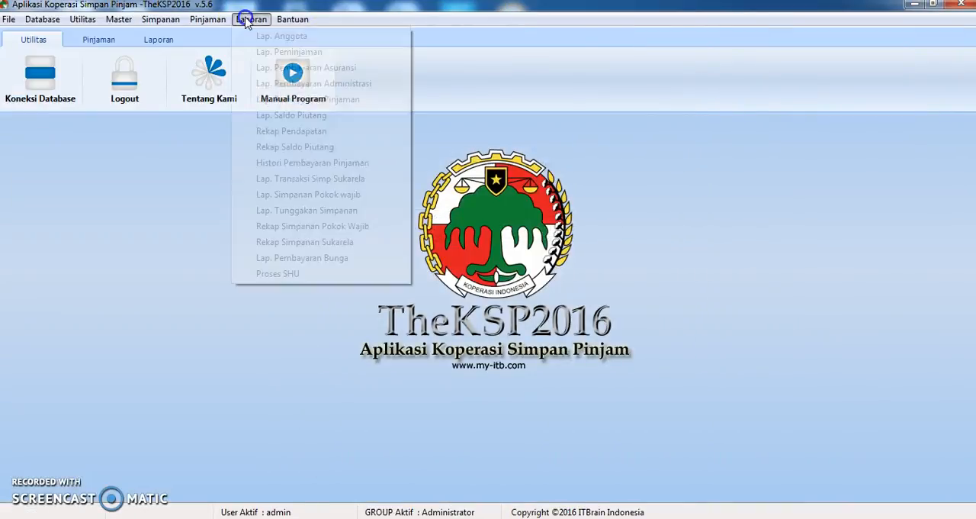
pyautogui.click(271, 99)
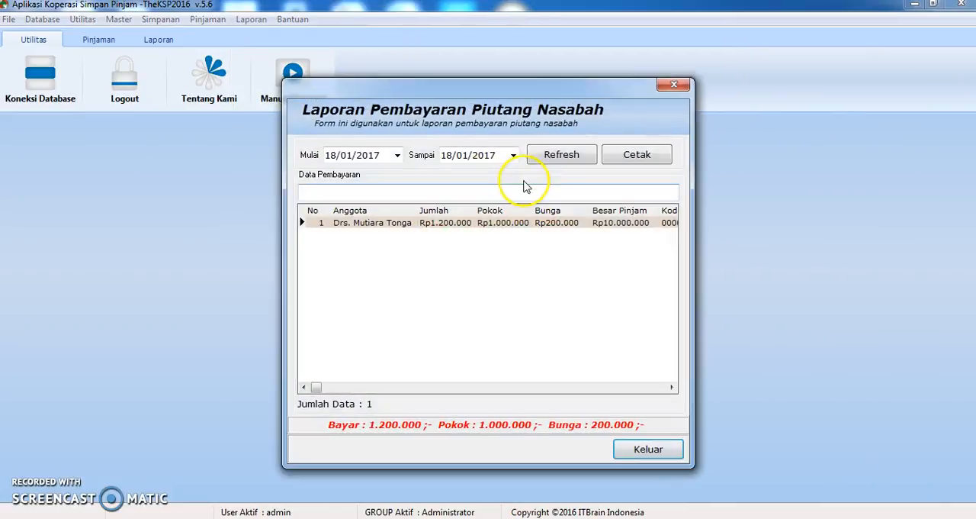
pyautogui.click(629, 158)
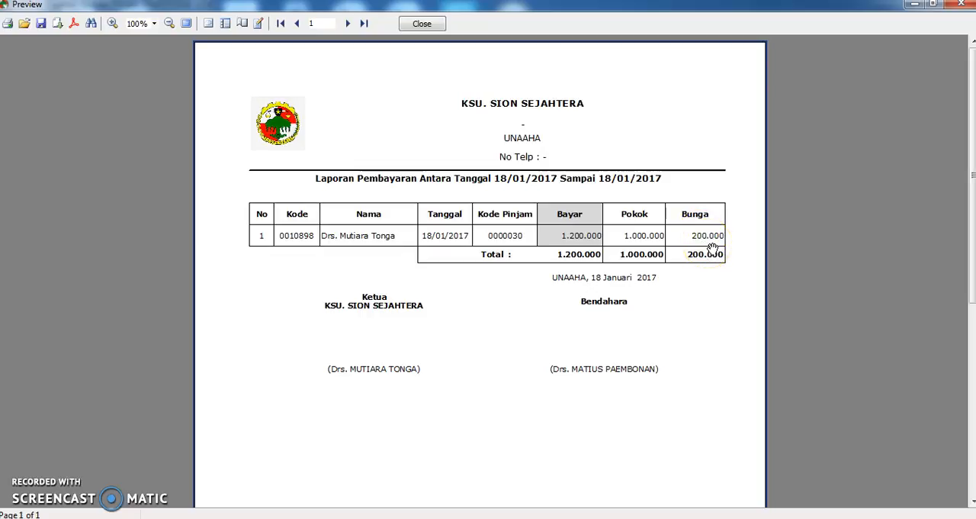
pyautogui.click(421, 25)
pyautogui.click(644, 450)
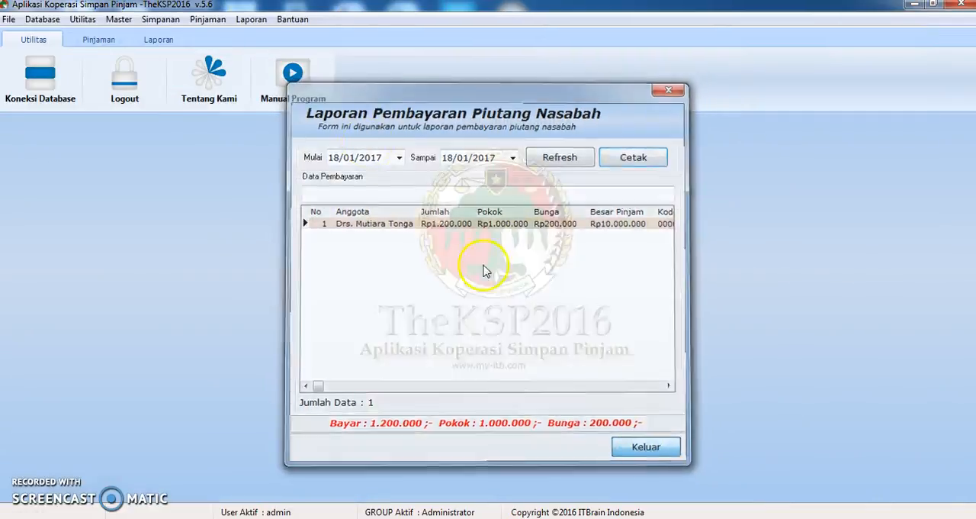
# Preview the outstanding loan balance report up to 18/01/2017 and close it
pyautogui.click(260, 21)
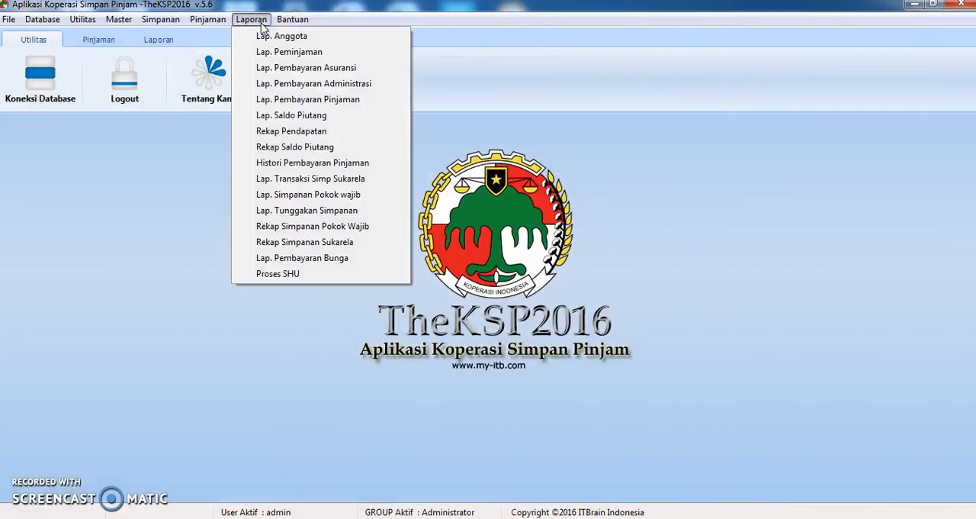
pyautogui.click(295, 116)
pyautogui.click(386, 156)
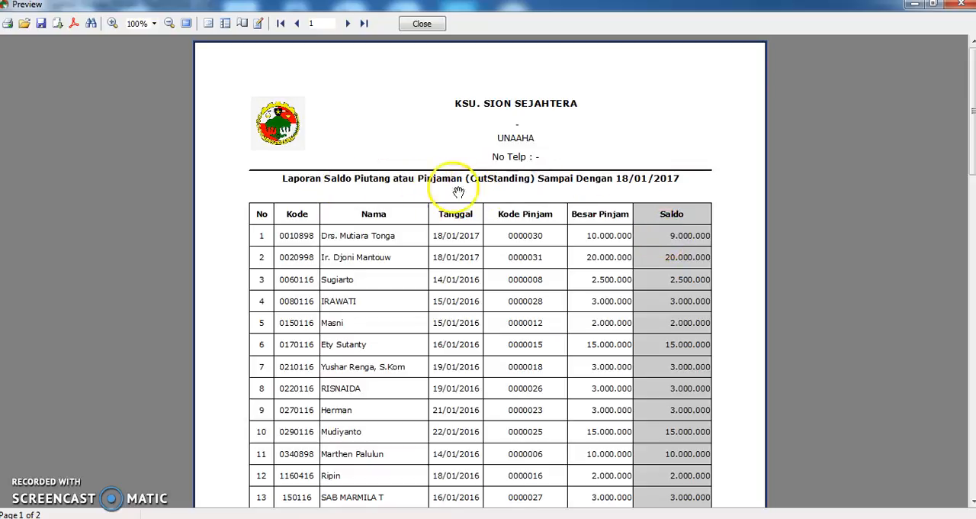
pyautogui.click(422, 29)
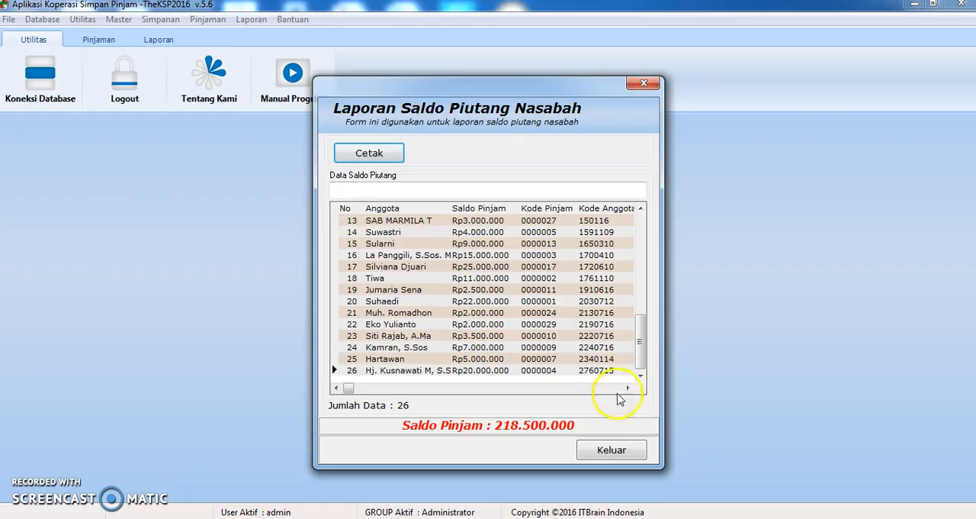
# Process the interest income recap for 18/01/2017, check its print preview, and close the preview and the form
pyautogui.click(252, 20)
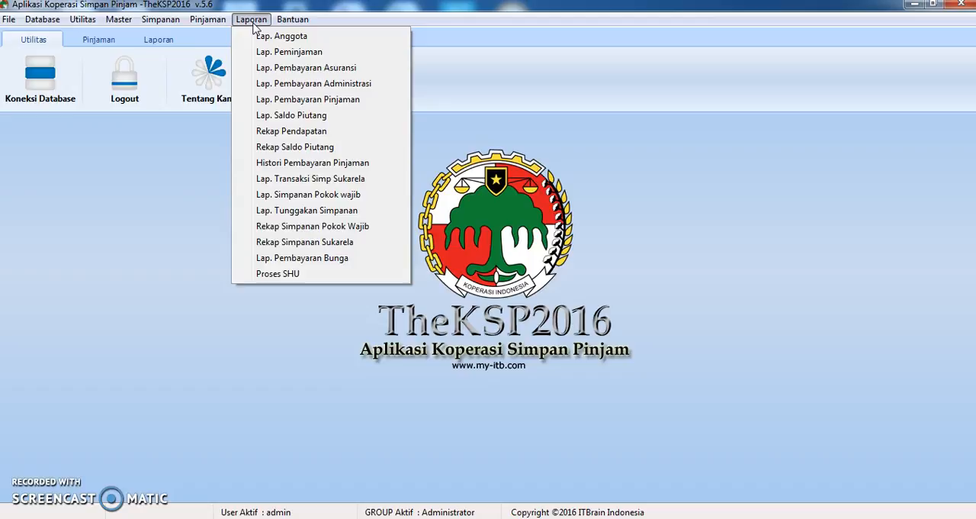
pyautogui.click(289, 131)
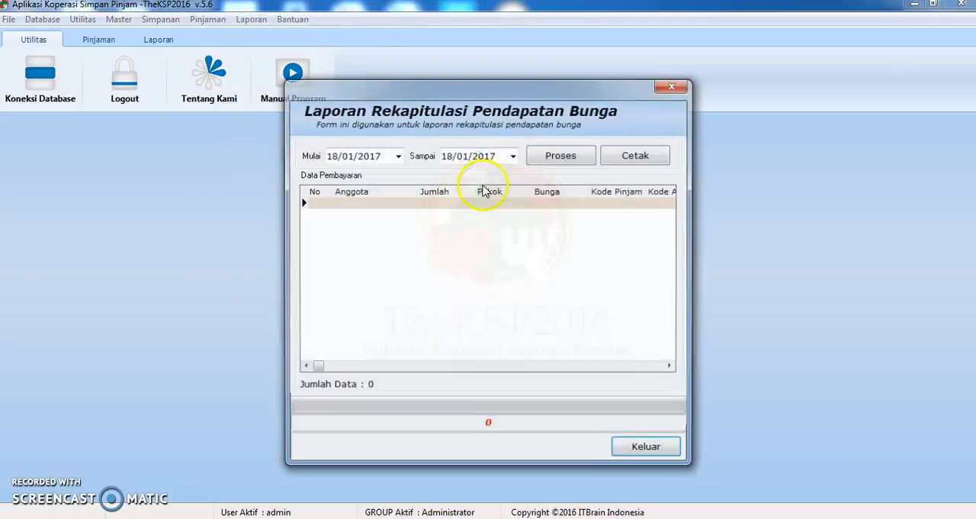
pyautogui.click(565, 155)
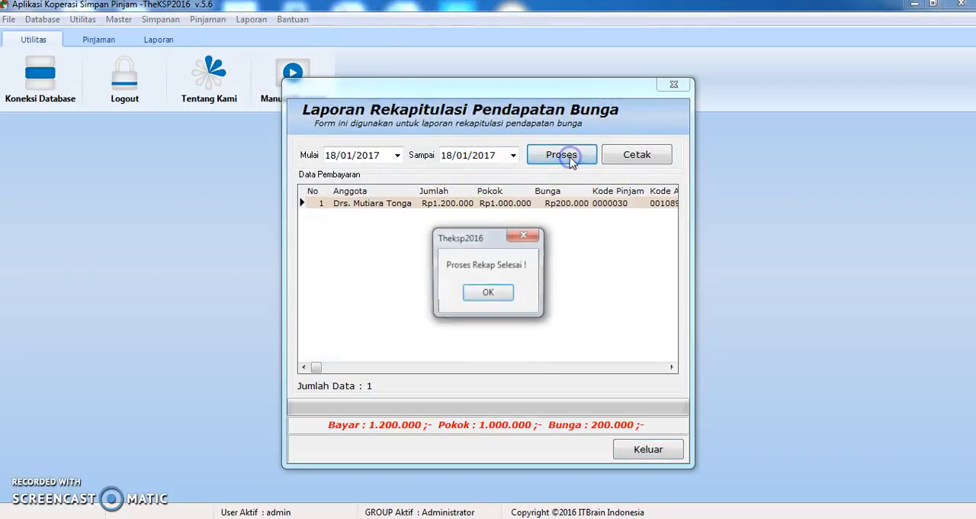
pyautogui.click(489, 294)
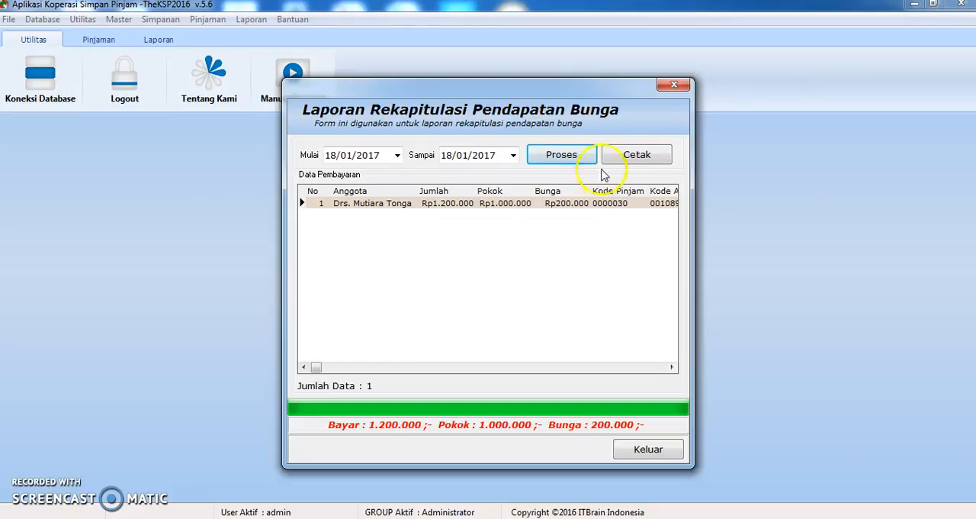
pyautogui.click(637, 155)
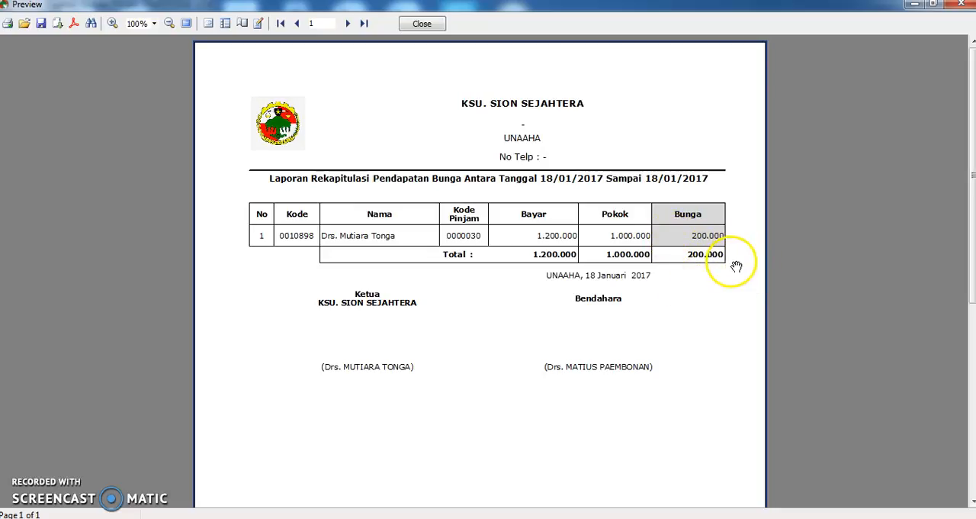
pyautogui.click(424, 24)
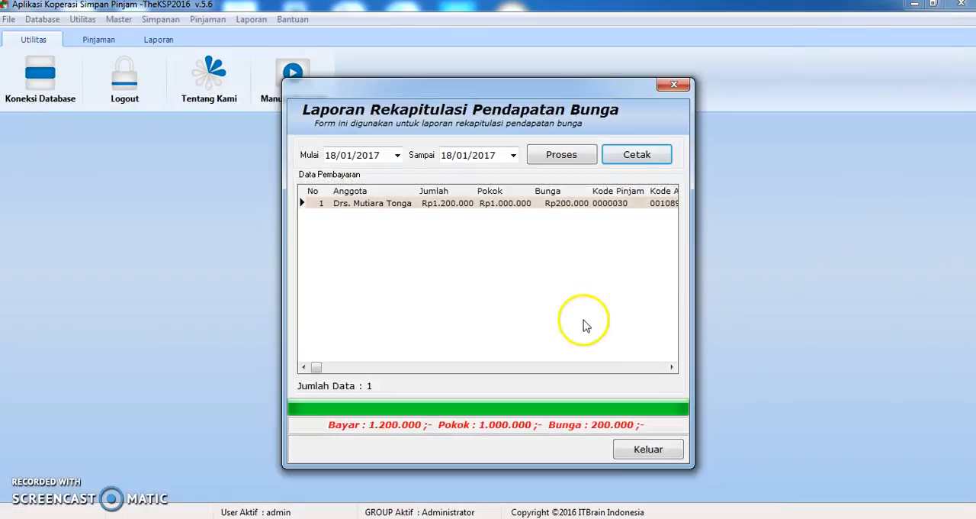
pyautogui.click(645, 449)
# Open the loan payment history for the BELUM LUNAS status, check its print preview, and close the preview and the form
pyautogui.click(251, 20)
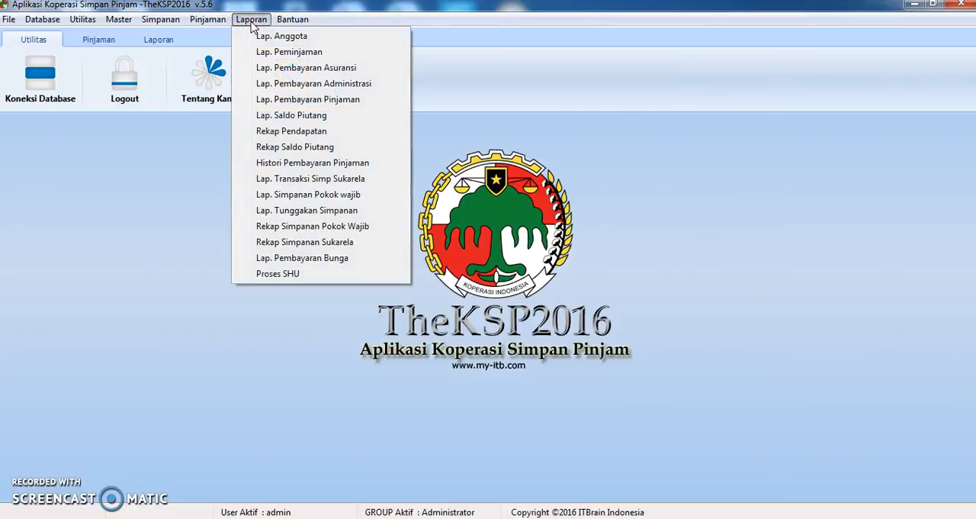
pyautogui.click(313, 164)
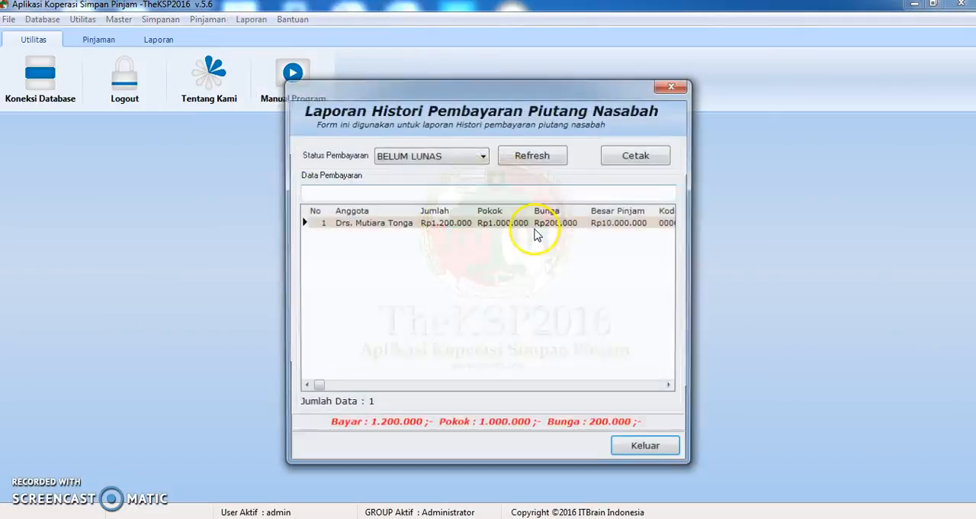
pyautogui.click(635, 160)
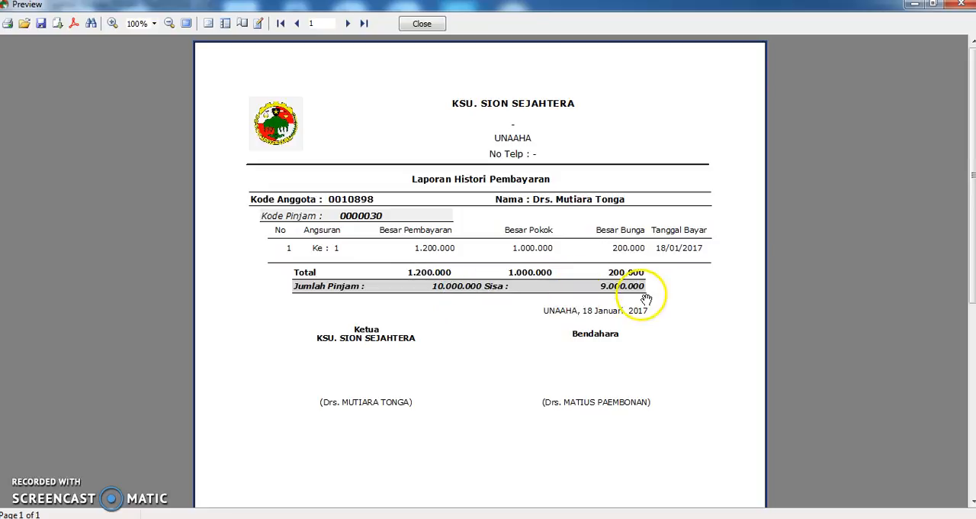
pyautogui.click(421, 23)
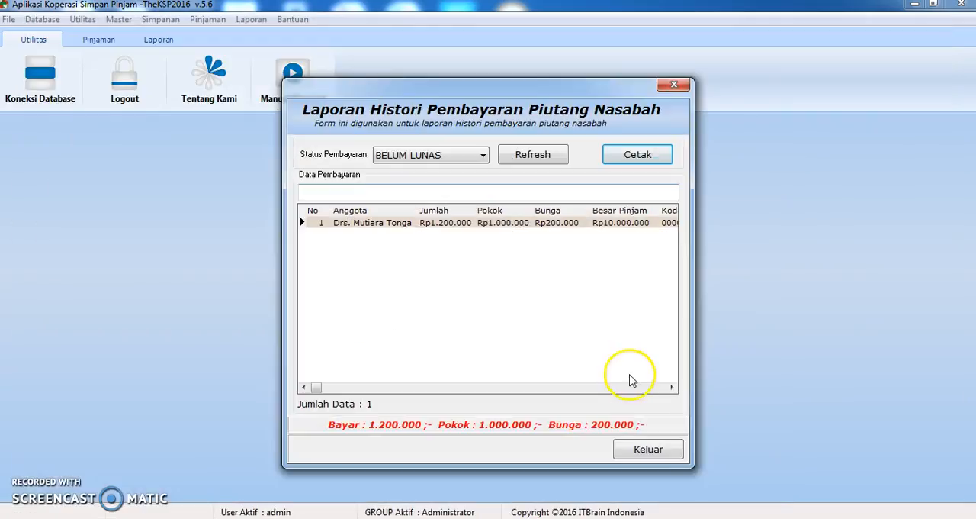
pyautogui.click(648, 452)
# Open the bill creation form, filter the loans by the first member's name, and add that member's 10.000.000 loan to the billing list
pyautogui.click(197, 18)
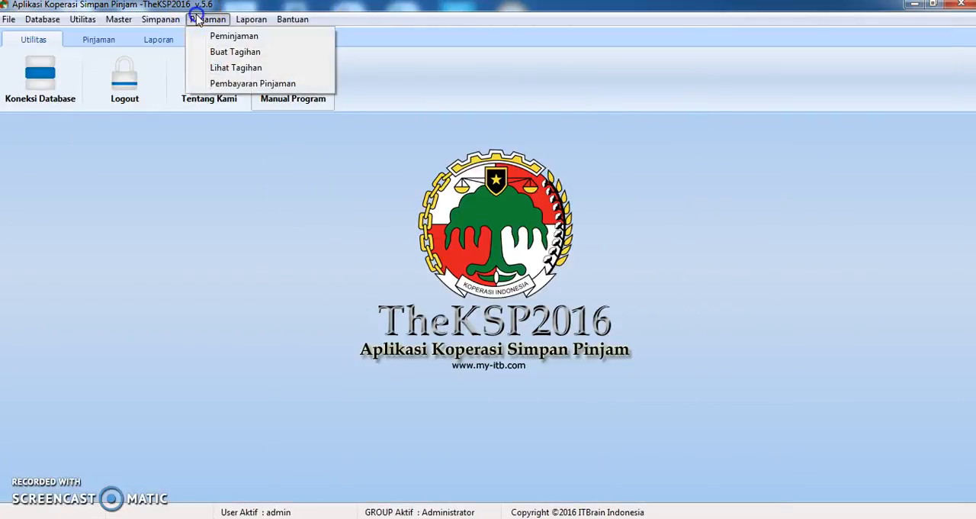
pyautogui.click(217, 51)
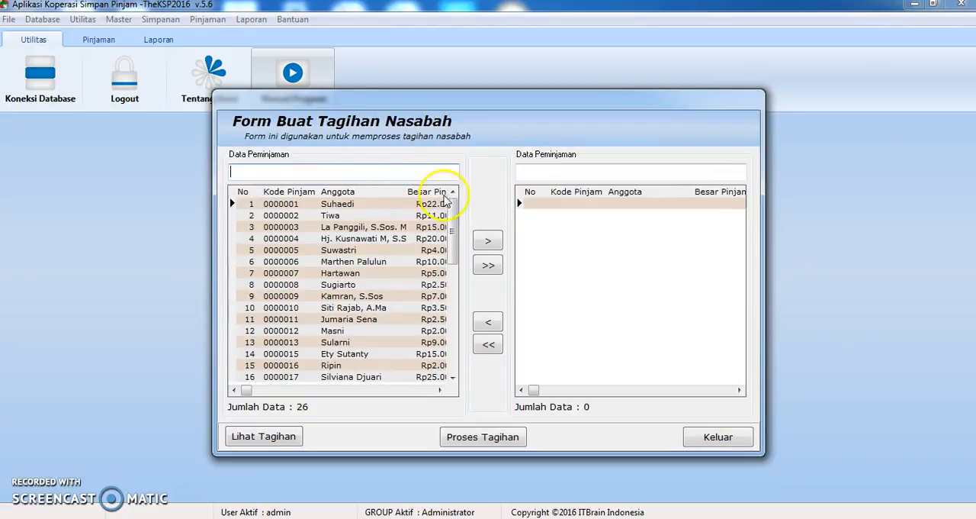
pyautogui.write('mut')
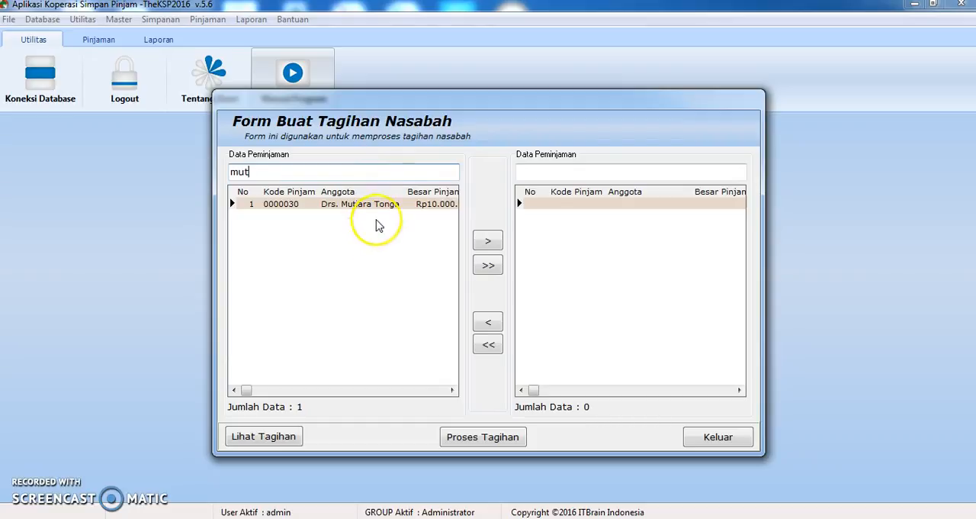
pyautogui.click(380, 204)
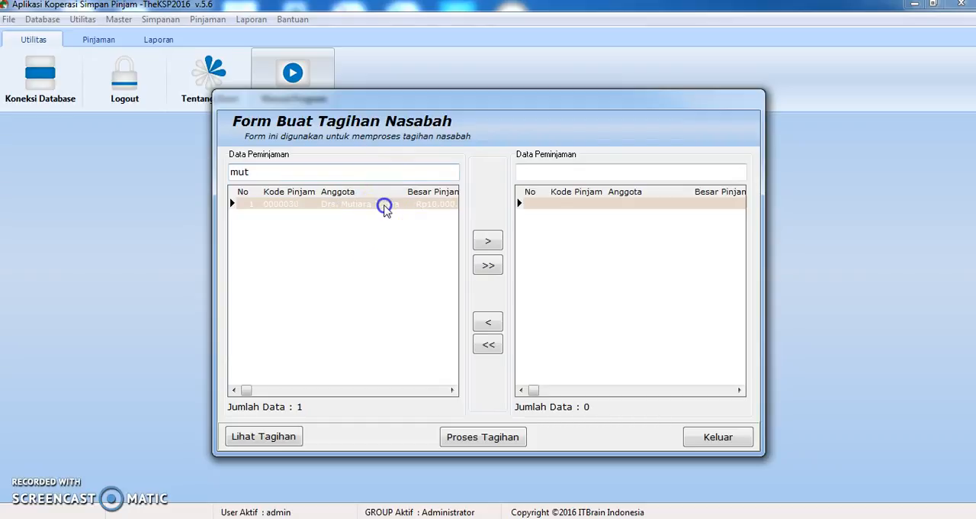
pyautogui.doubleClick(435, 212)
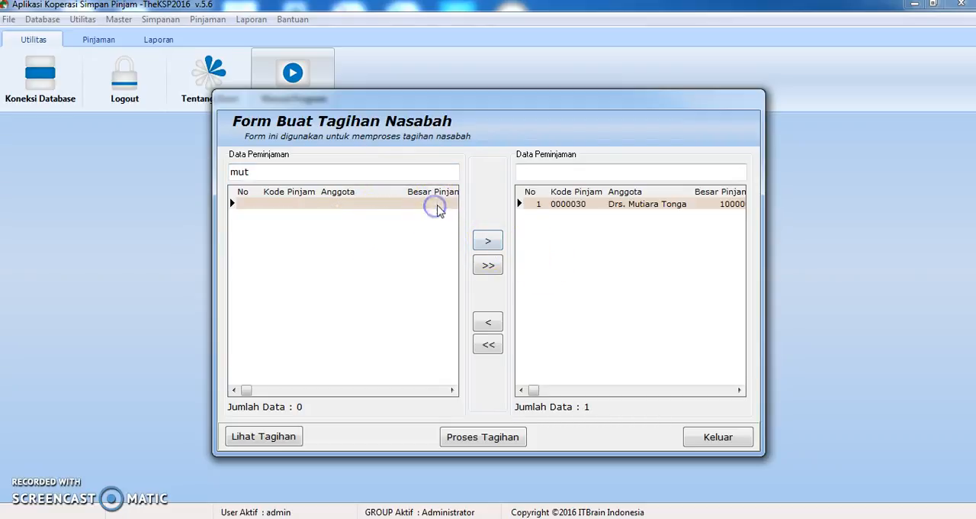
# Process the bill for the loan in the billing list, confirm the completion message, and close the bill creation form
pyautogui.click(486, 440)
pyautogui.click(484, 291)
pyautogui.click(717, 437)
# Add a loan payment for the first member's bill, save the second installment of 1.200.000 dated 18/01/2017, and close the payment form
pyautogui.click(217, 21)
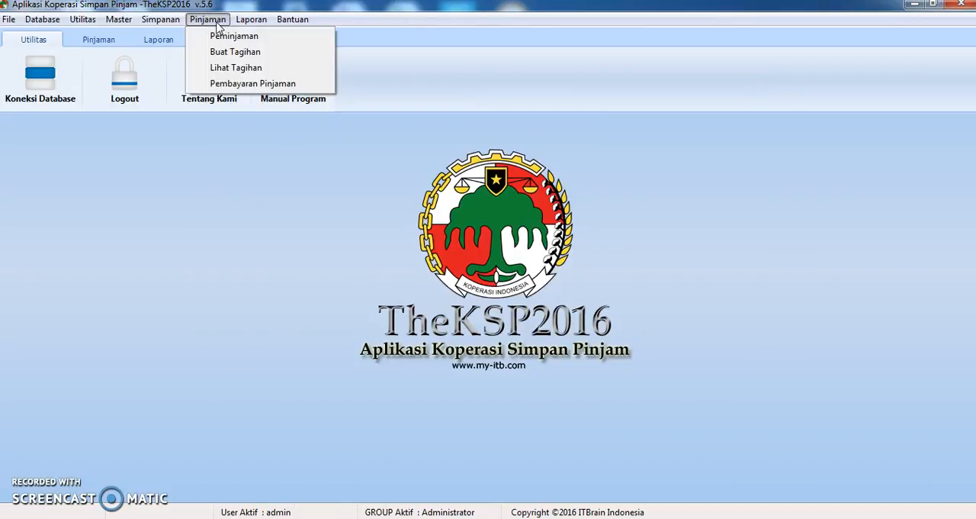
pyautogui.click(229, 86)
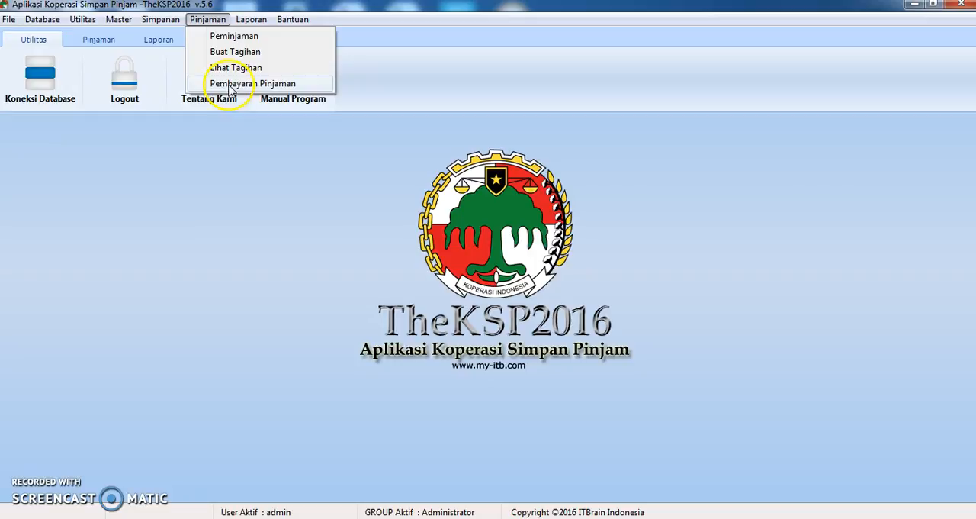
pyautogui.click(225, 450)
pyautogui.click(743, 153)
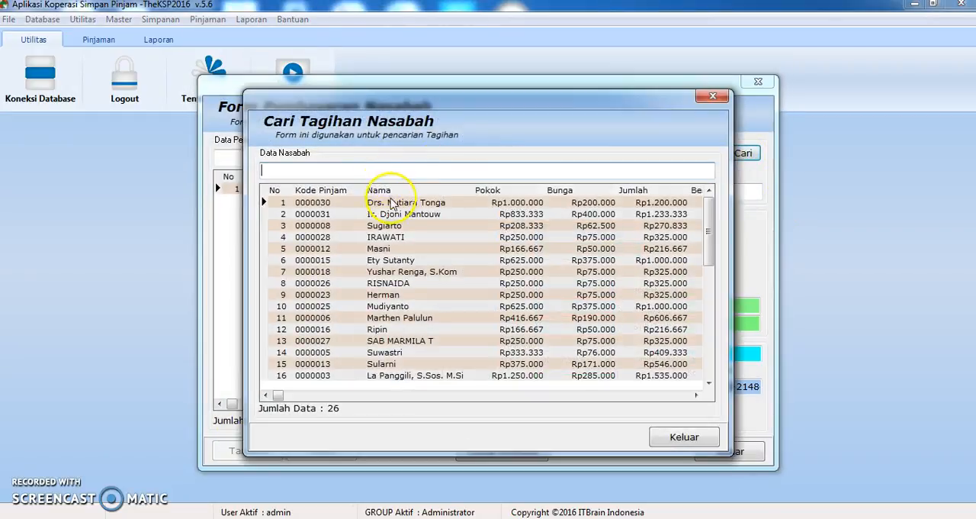
pyautogui.doubleClick(362, 202)
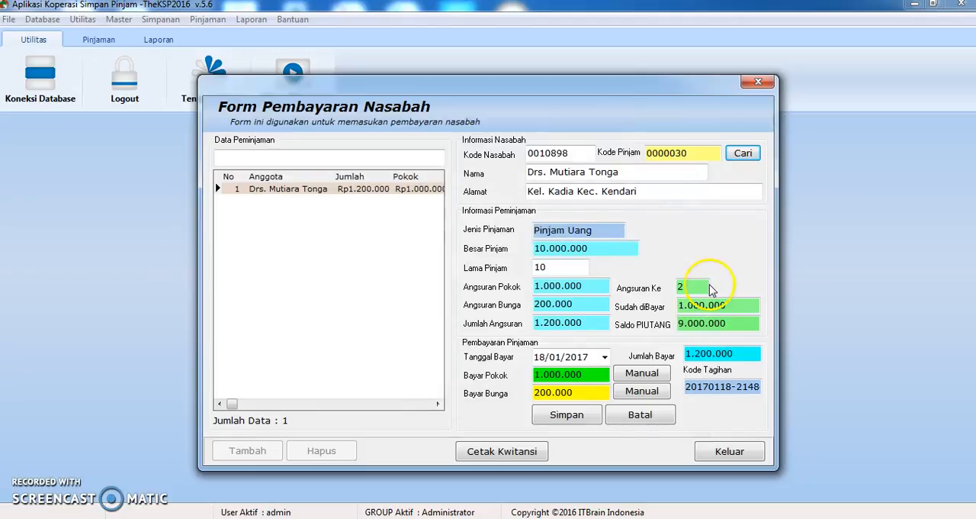
pyautogui.click(562, 418)
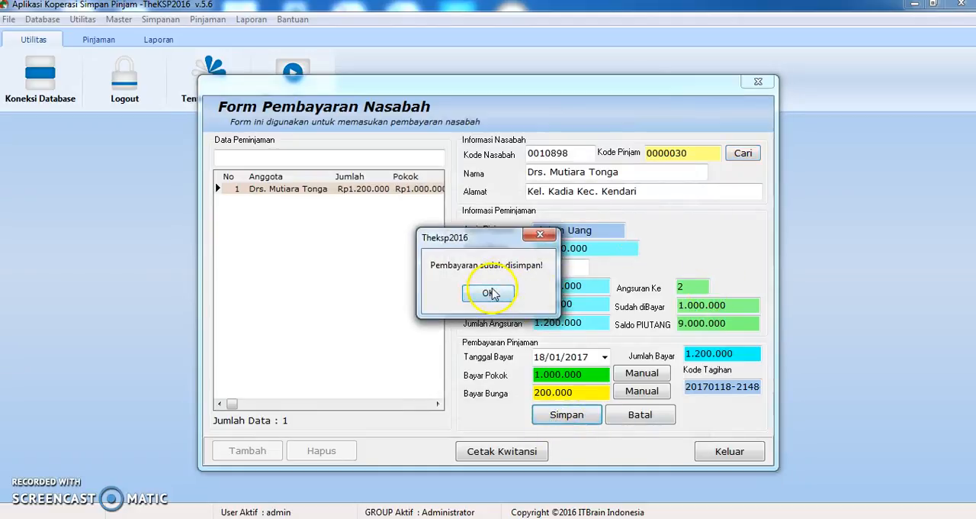
pyautogui.click(490, 293)
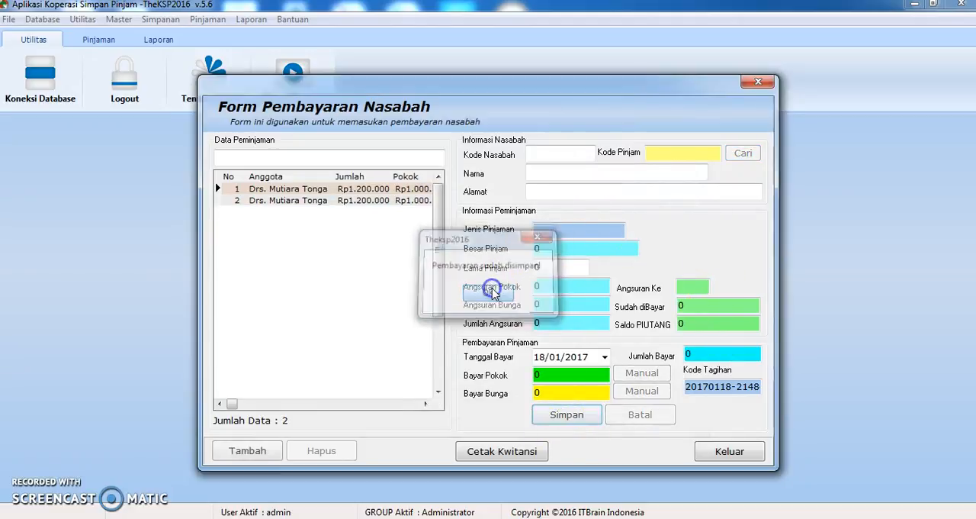
pyautogui.click(717, 454)
# Filter the outstanding loan balance report by "mu", check its print preview, and close the preview and the report
pyautogui.click(251, 20)
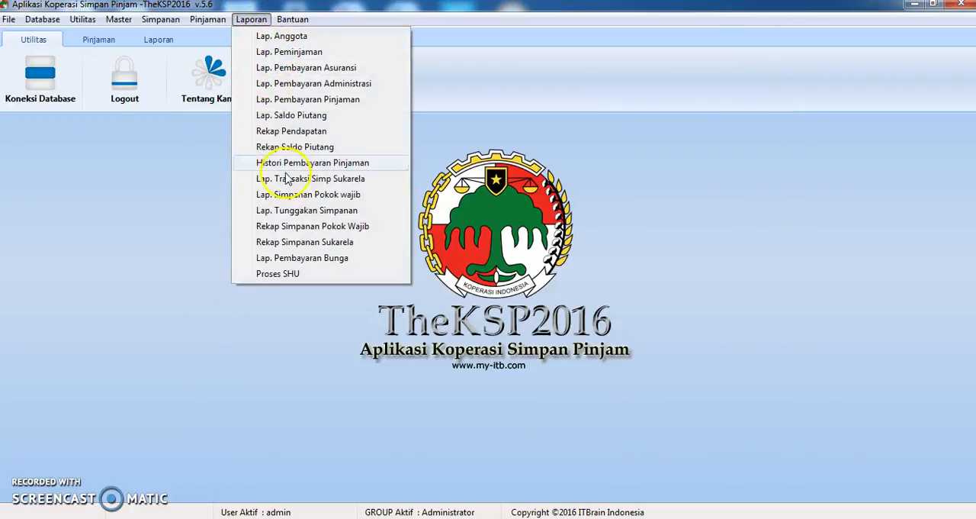
pyautogui.click(302, 115)
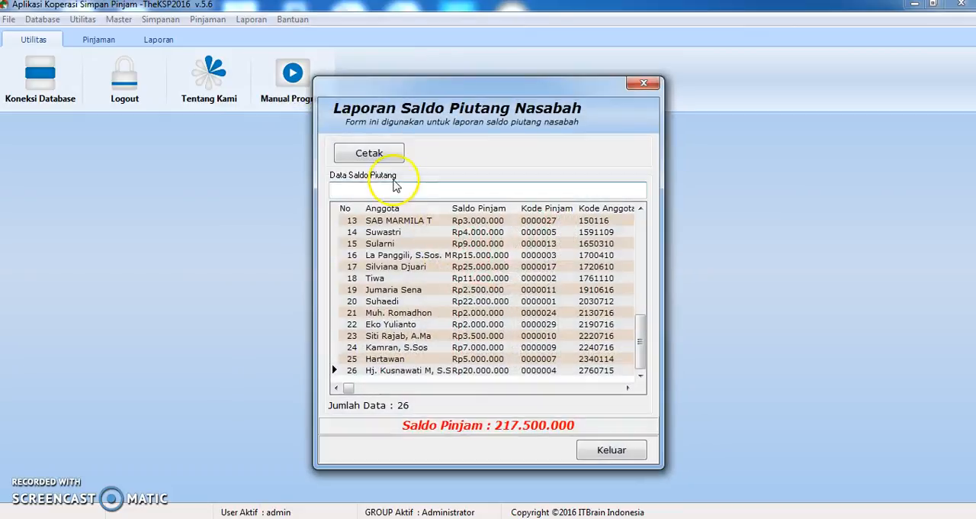
pyautogui.click(396, 190)
pyautogui.write('mu')
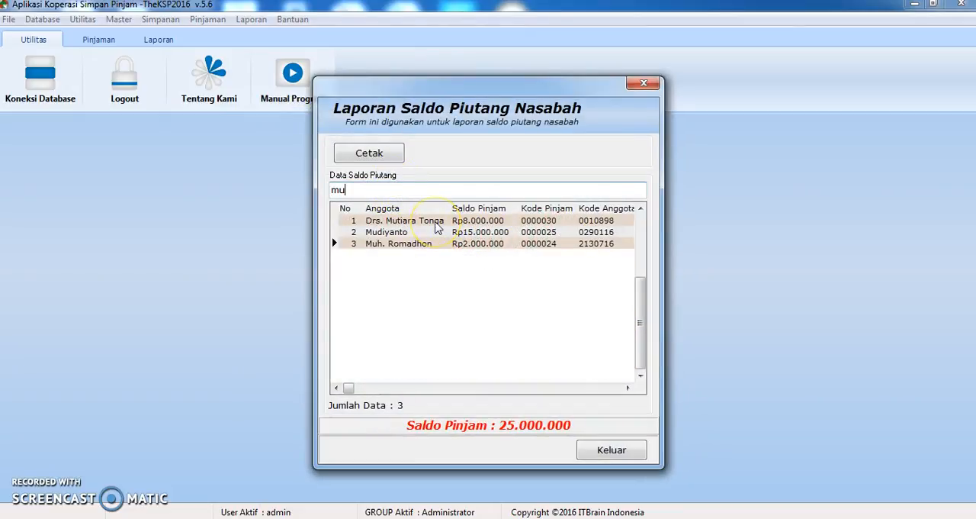
pyautogui.click(364, 157)
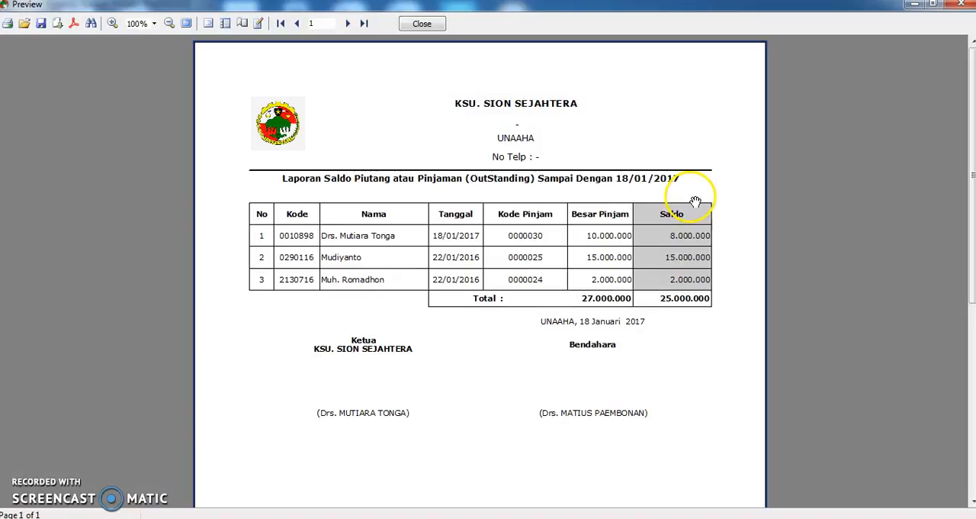
pyautogui.click(424, 24)
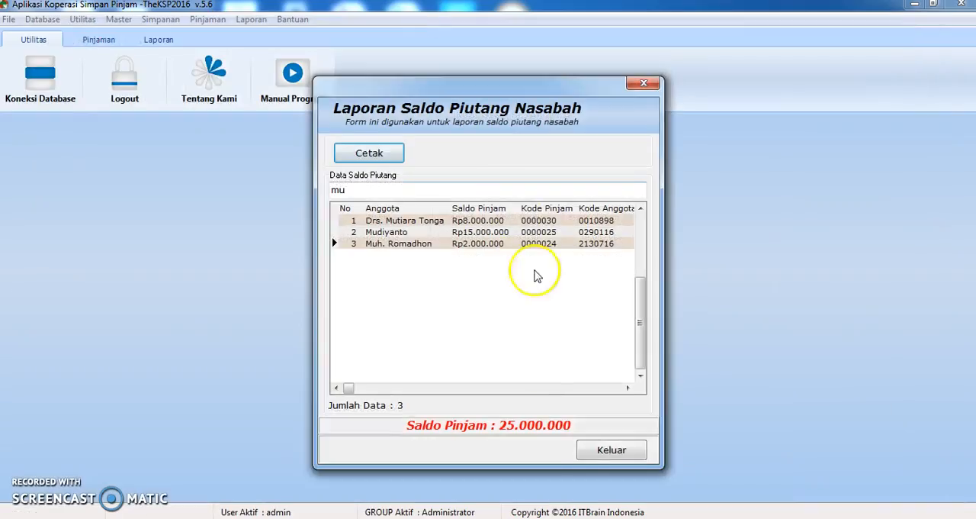
pyautogui.click(588, 450)
# Process the interest income recap from 18/01/2017 to 18/01/2017, check its print preview, and close the preview and the form
pyautogui.click(241, 21)
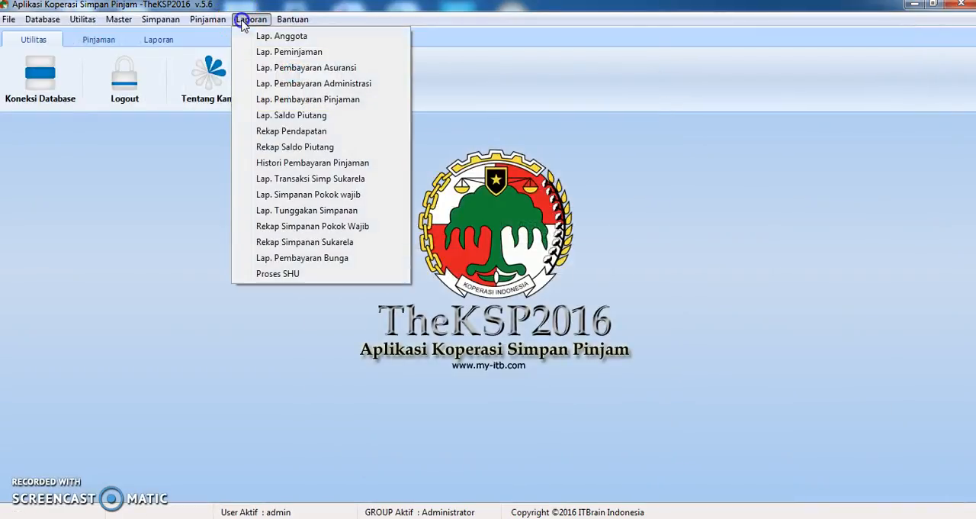
pyautogui.click(260, 132)
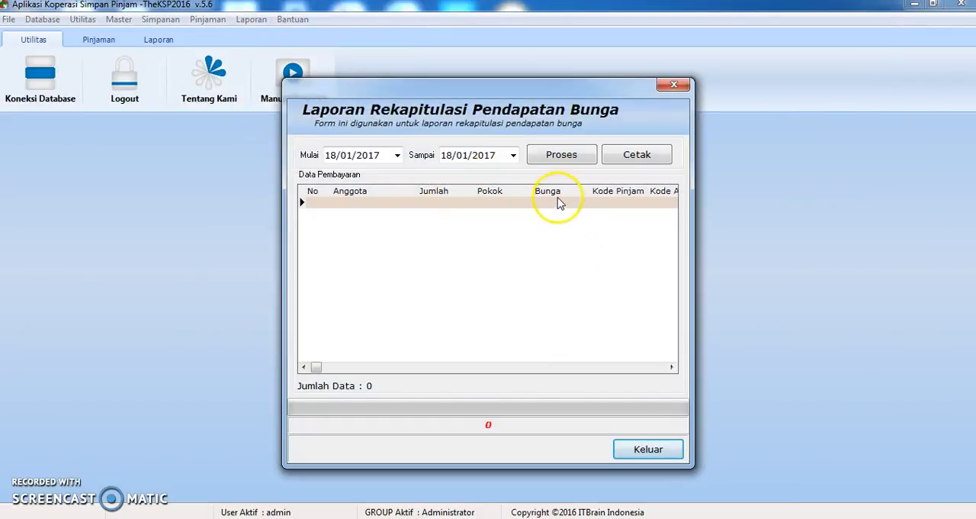
pyautogui.click(561, 161)
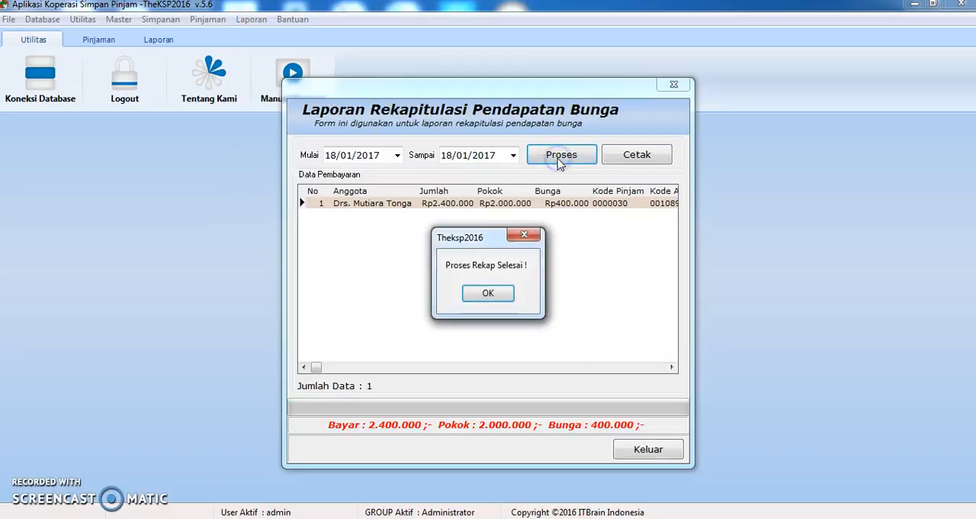
pyautogui.click(487, 297)
pyautogui.click(633, 155)
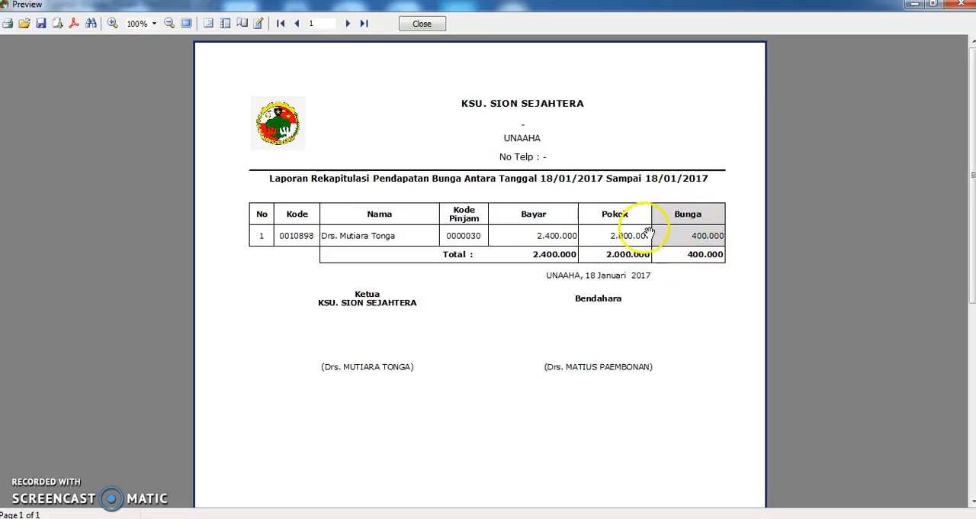
pyautogui.click(413, 25)
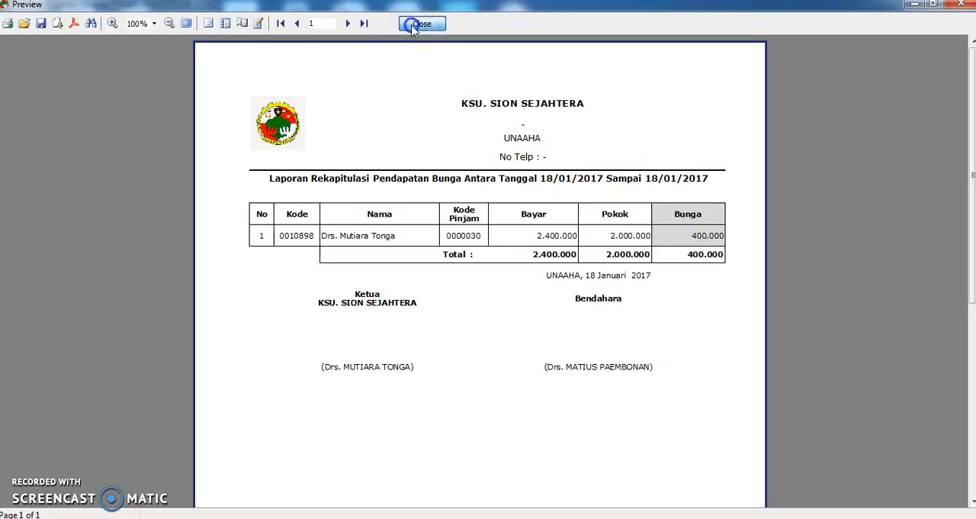
pyautogui.click(621, 450)
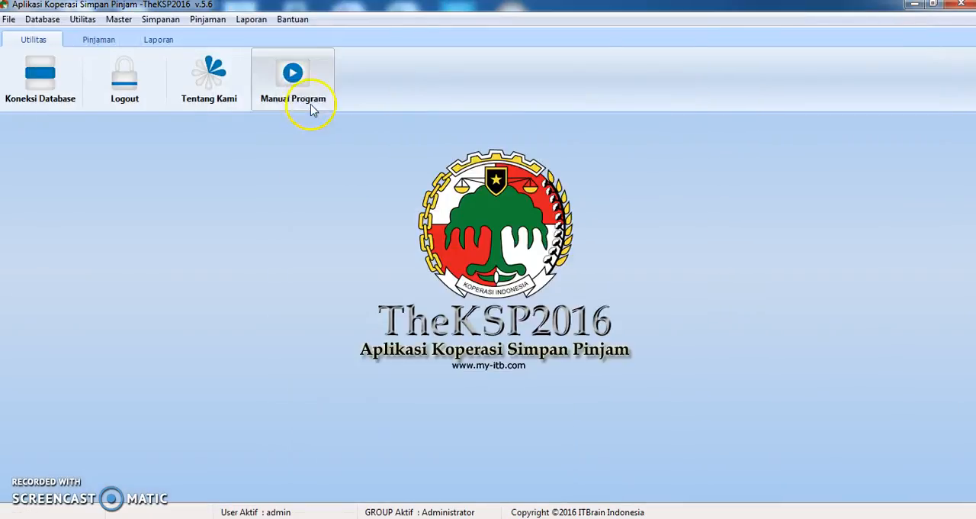
# Reopen the outstanding loan balance report, filter it by "mu", review the first member's row and the print preview, and close both
pyautogui.click(250, 21)
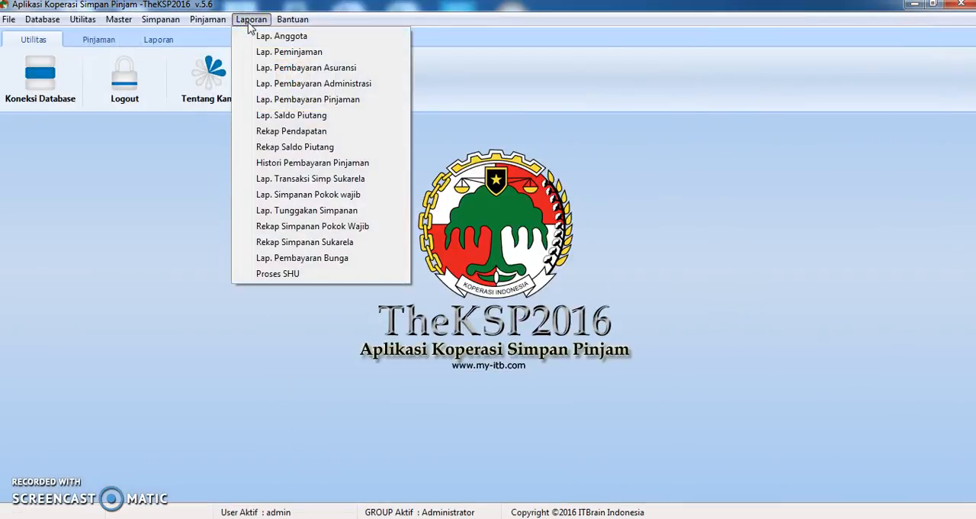
pyautogui.click(269, 118)
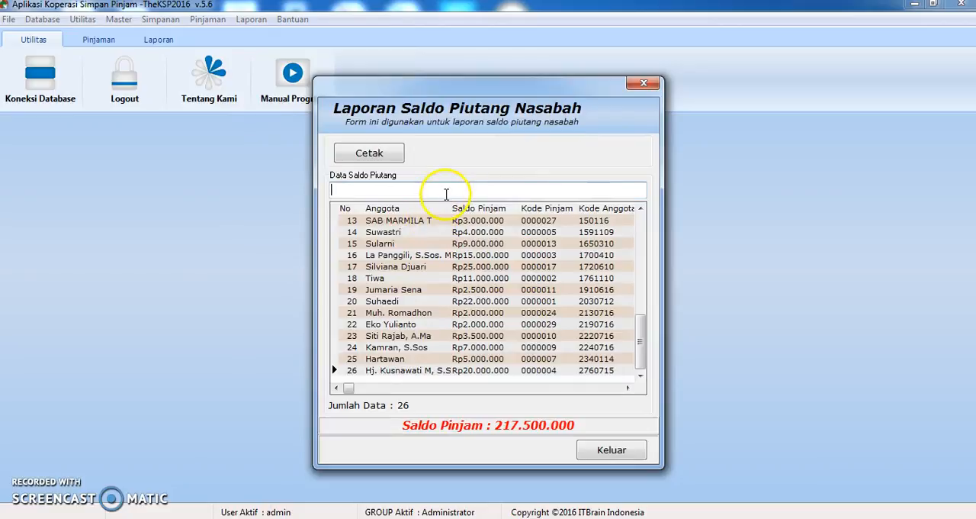
pyautogui.write('mu')
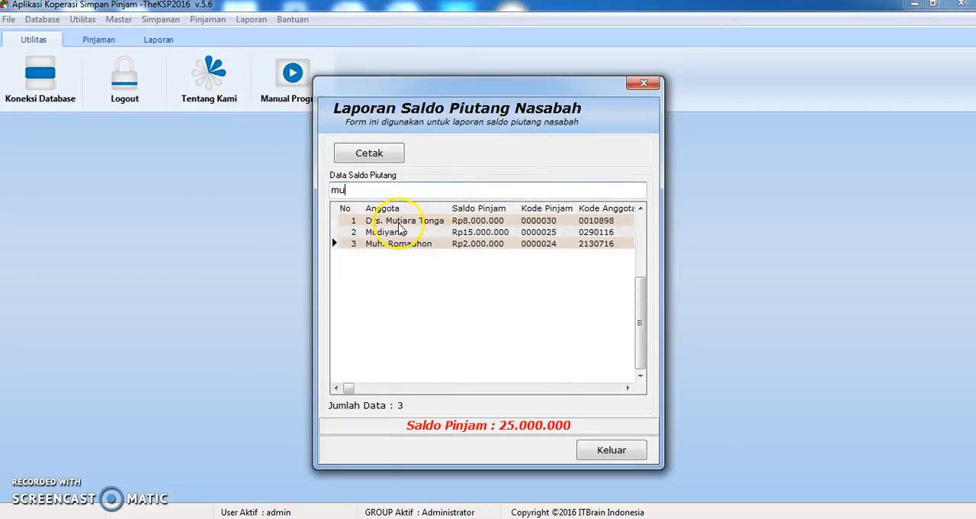
pyautogui.click(399, 222)
pyautogui.click(387, 152)
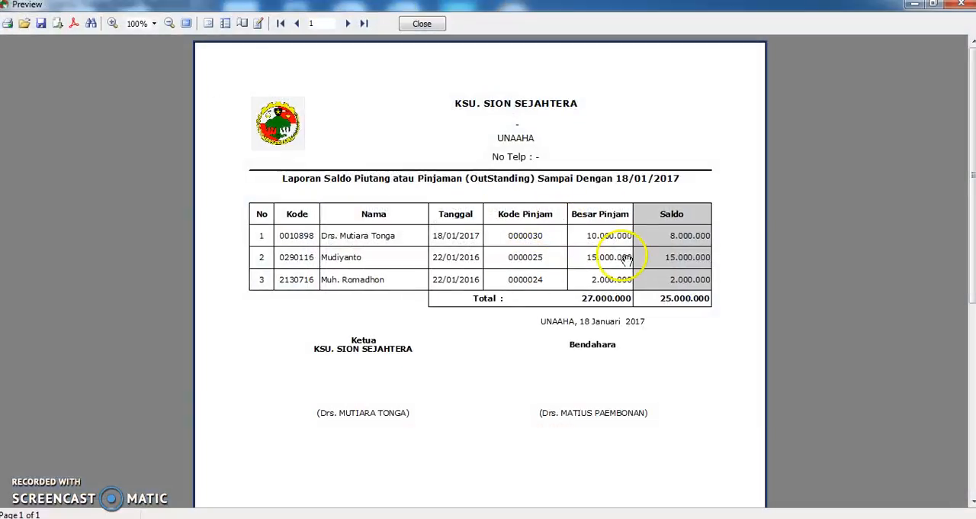
pyautogui.click(420, 26)
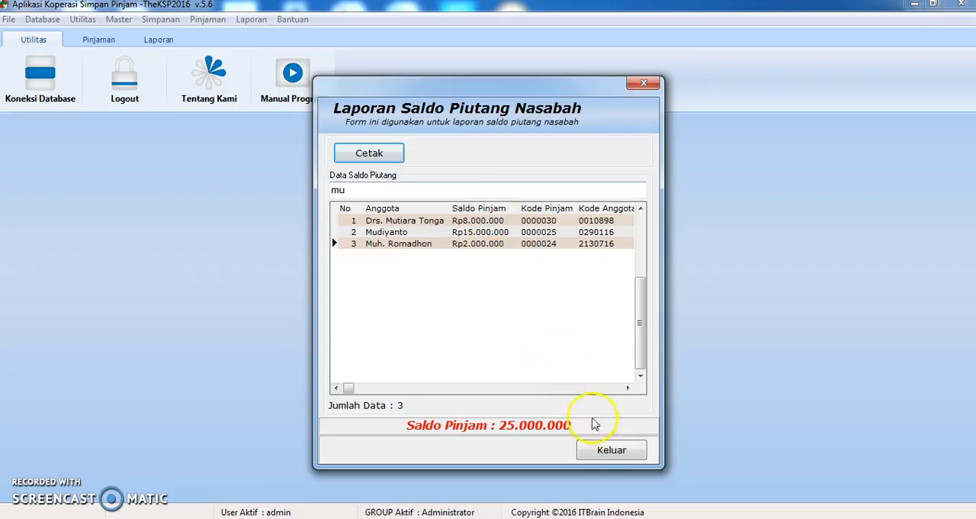
pyautogui.click(586, 446)
# Open the loan payment history for the BELUM LUNAS status, review both installments in the print preview, and close the preview and the form
pyautogui.click(251, 20)
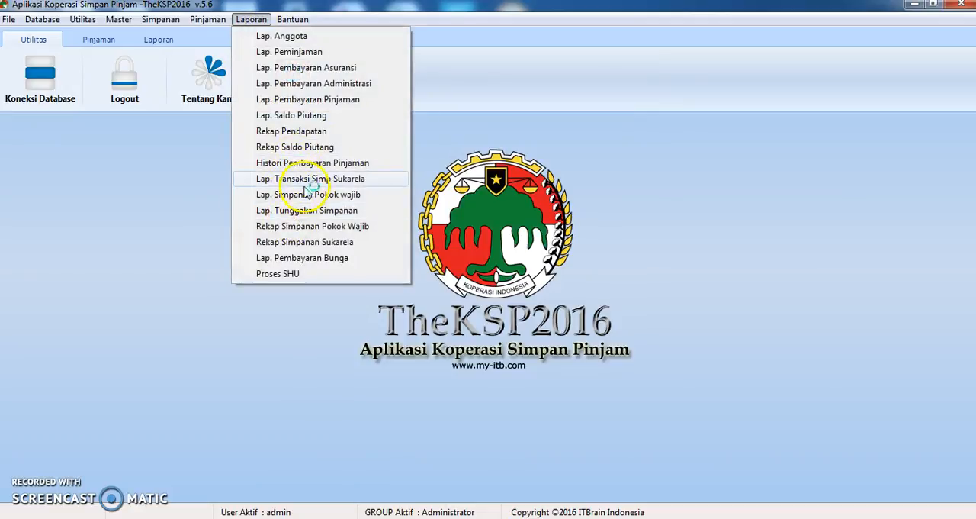
pyautogui.click(313, 163)
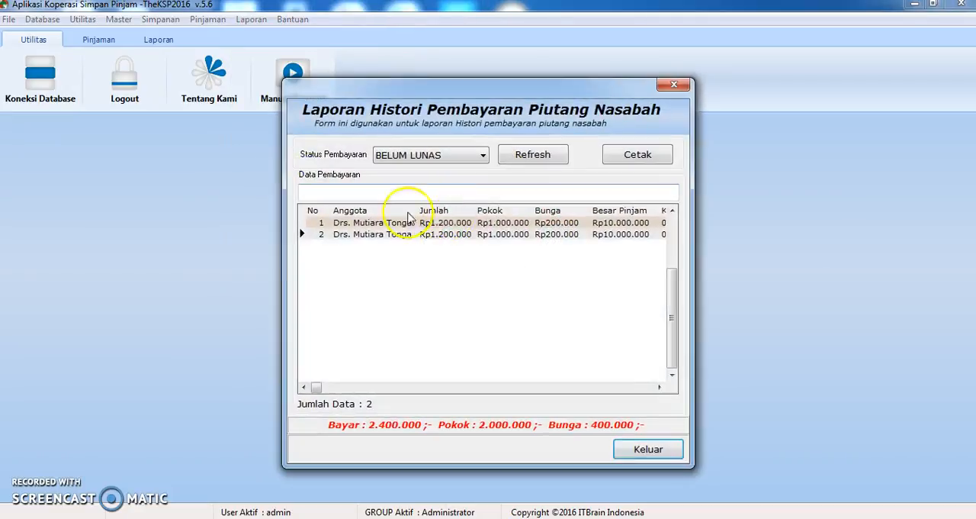
pyautogui.click(636, 157)
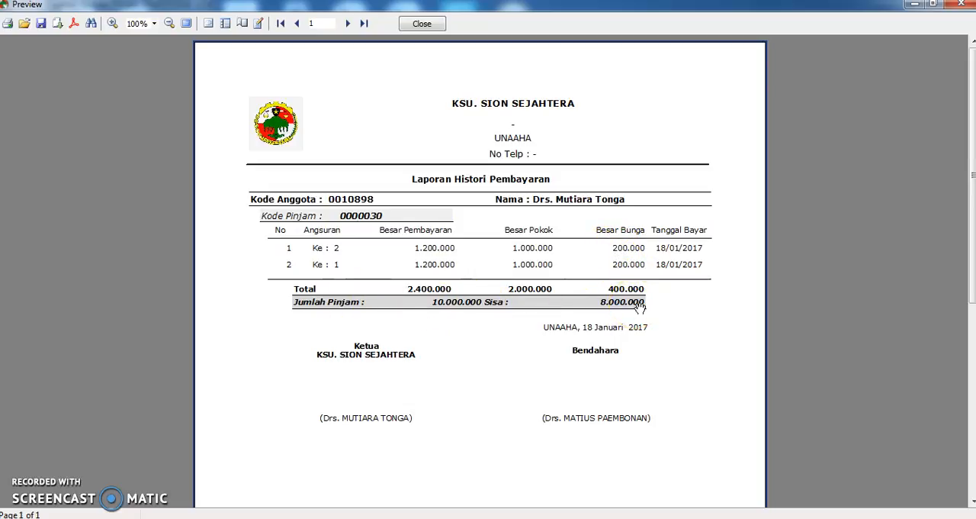
pyautogui.click(420, 24)
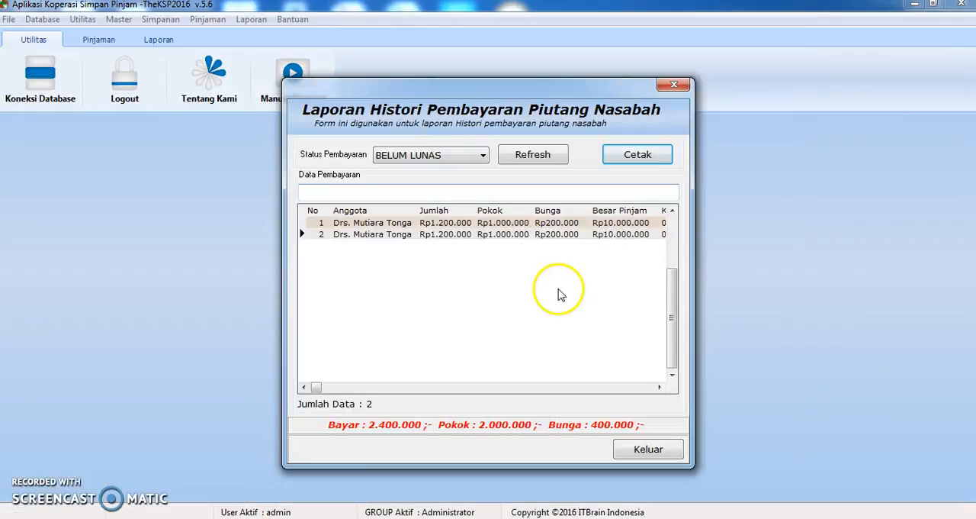
pyautogui.click(645, 450)
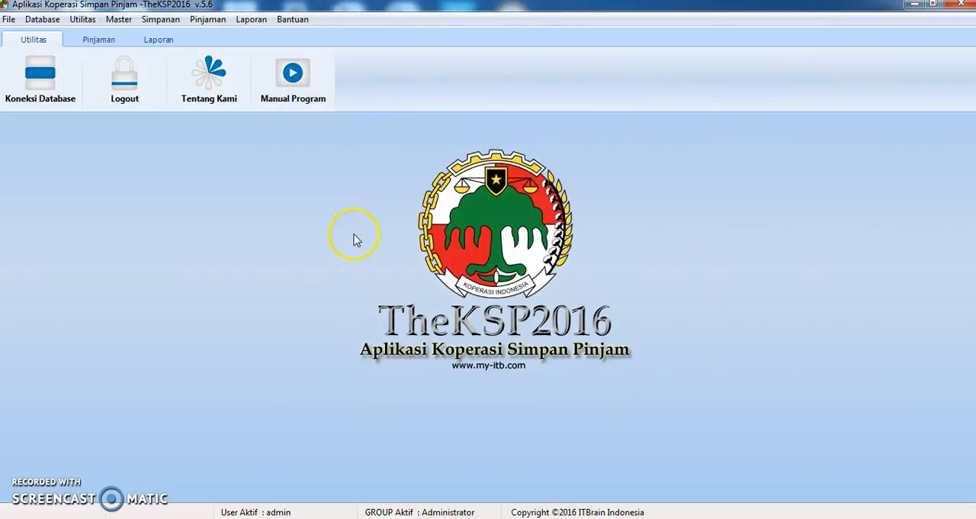
# Open the Tentang Kami window with the application's developer information
pyautogui.click(204, 78)
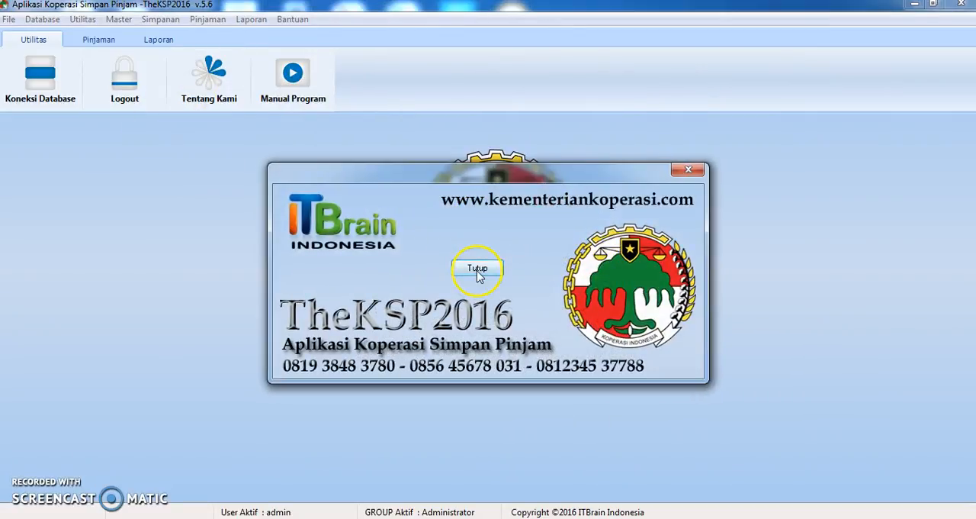